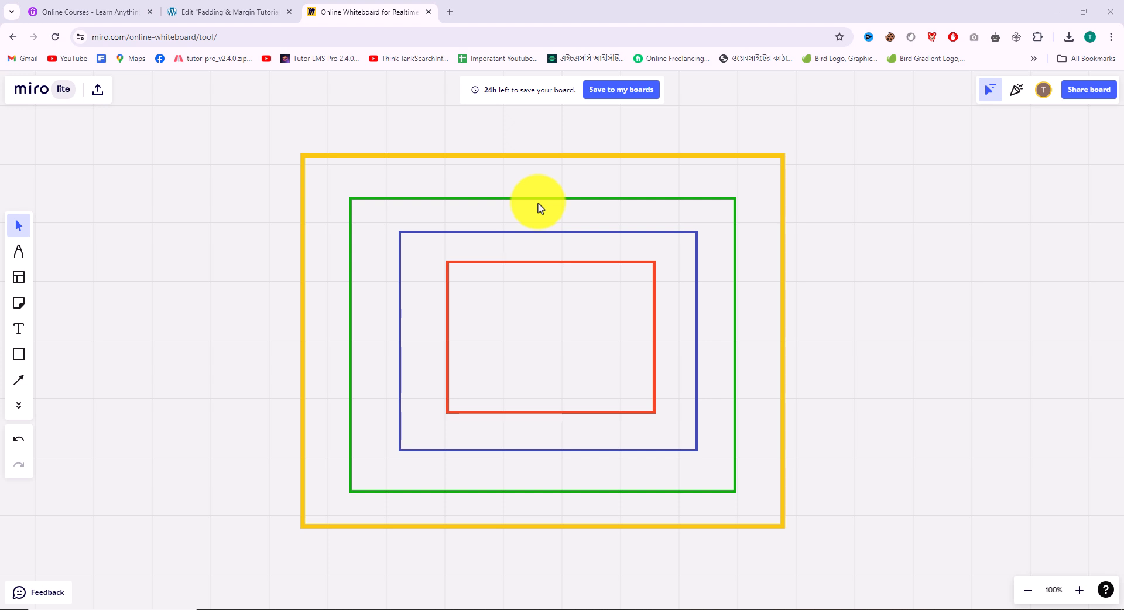
Step: Set the pen to black and handwrite "Content" inside the red rectangle
{"action": "left_click", "coordinate": [19, 252]}
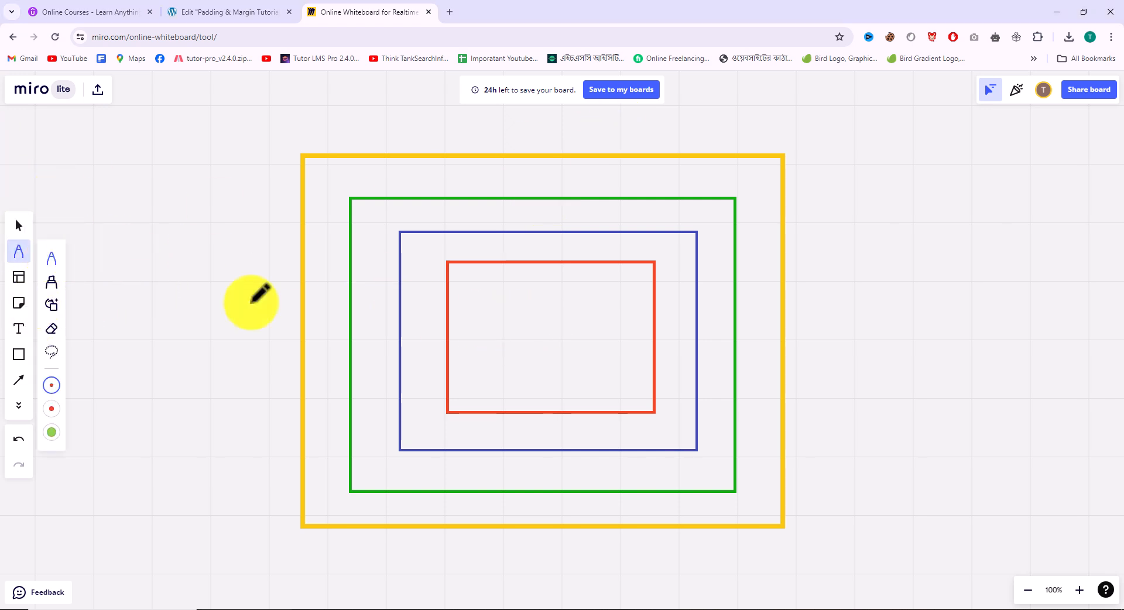
{"action": "left_click", "coordinate": [56, 380]}
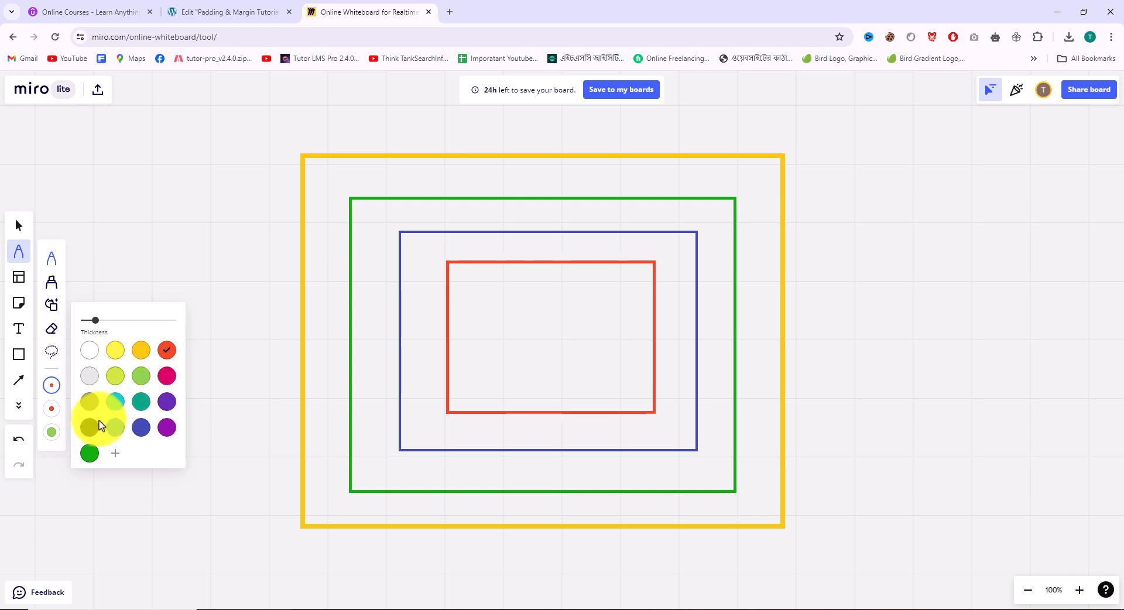
{"action": "left_click", "coordinate": [89, 428]}
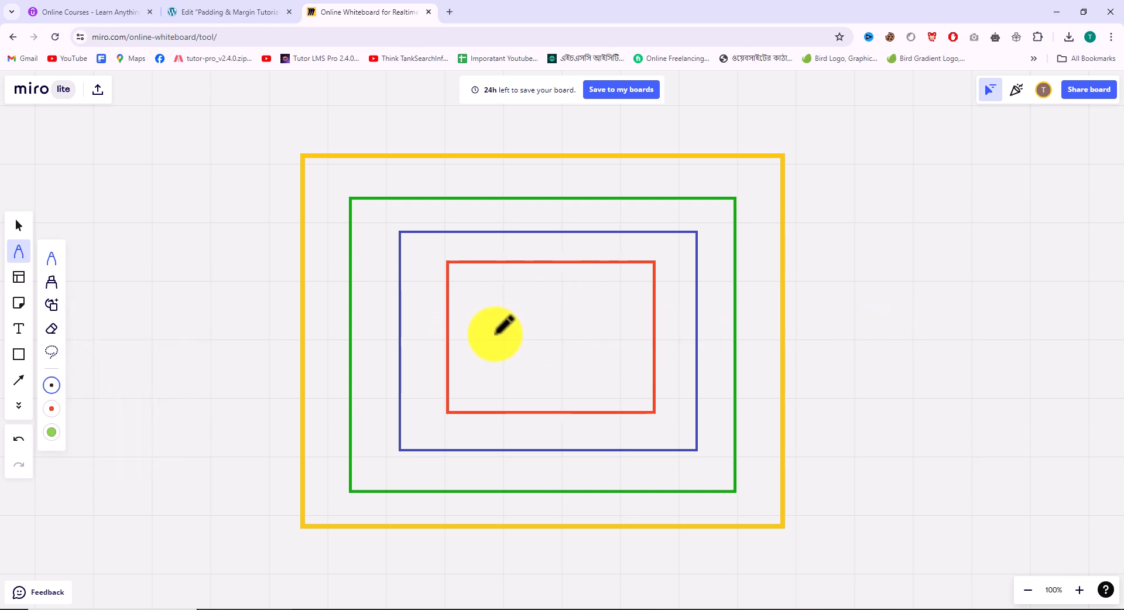
{"action": "mouse_move", "coordinate": [498, 345]}
{"action": "left_mouse_down"}
{"action": "mouse_move", "coordinate": [545, 339]}
{"action": "mouse_move", "coordinate": [599, 299]}
{"action": "left_mouse_up"}
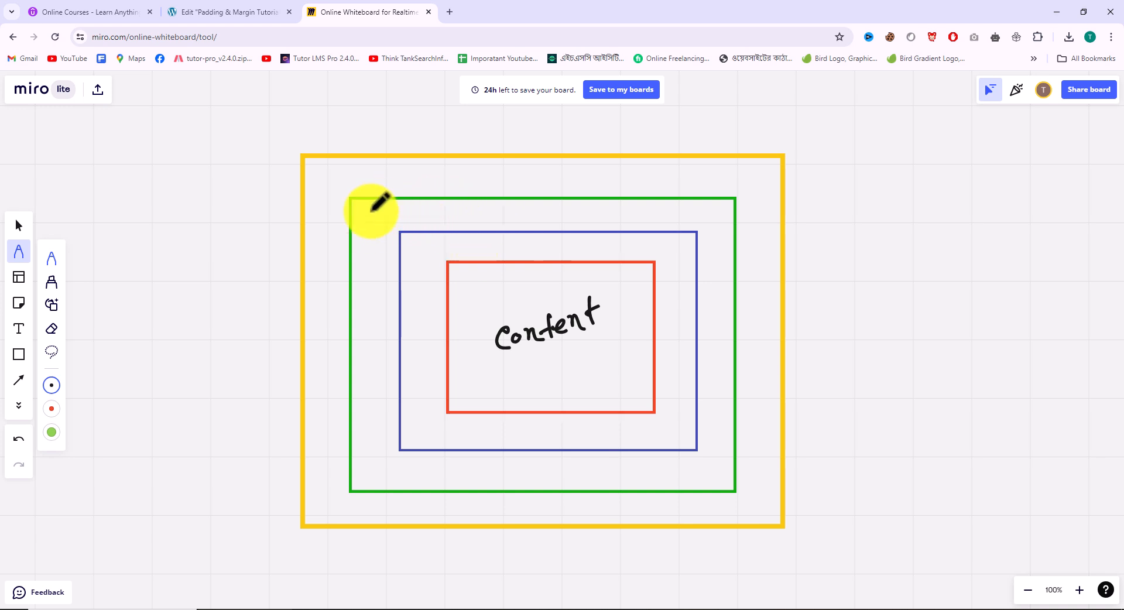
Step: Handwrite "Border" inside the green rectangle and "Padding" between the blue and red ones, marking all three outlines with dots
{"action": "left_click_drag", "start_coordinate": [382, 219], "coordinate": [446, 209]}
{"action": "left_click", "coordinate": [468, 198]}
{"action": "left_click", "coordinate": [506, 263]}
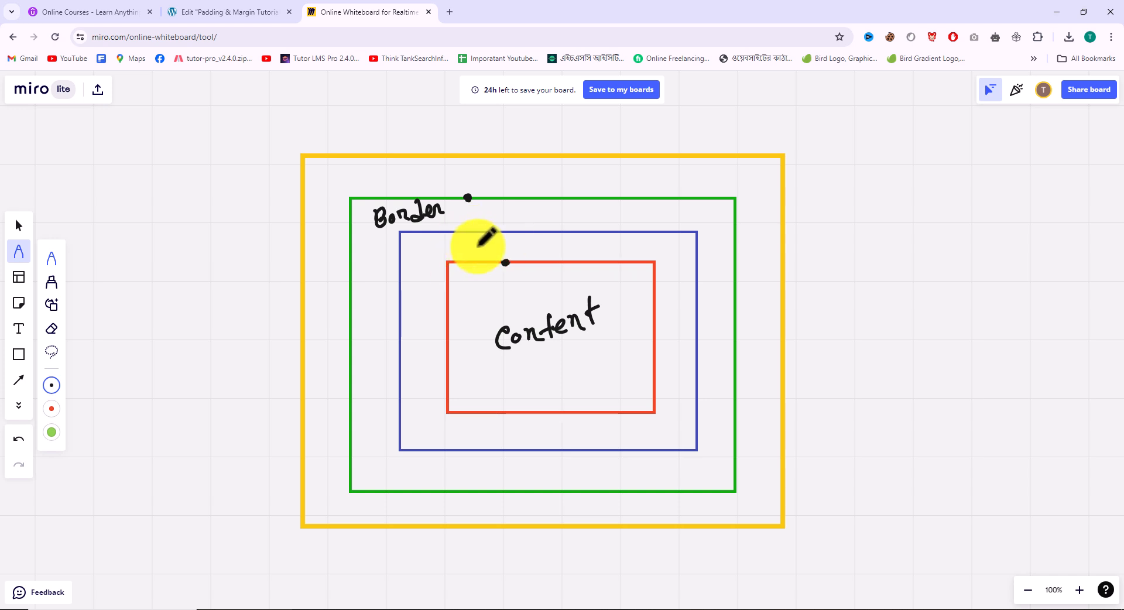
{"action": "mouse_move", "coordinate": [550, 239]}
{"action": "left_mouse_down"}
{"action": "mouse_move", "coordinate": [549, 259]}
{"action": "mouse_move", "coordinate": [567, 246]}
{"action": "mouse_move", "coordinate": [578, 258]}
{"action": "mouse_move", "coordinate": [634, 257]}
{"action": "left_mouse_up"}
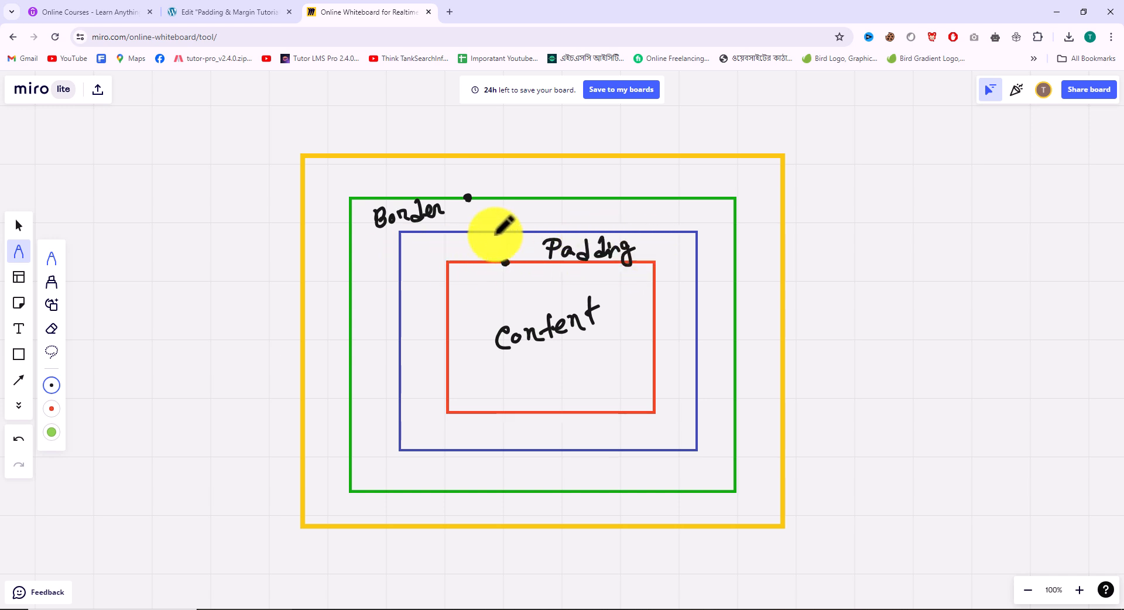
{"action": "left_click", "coordinate": [497, 234]}
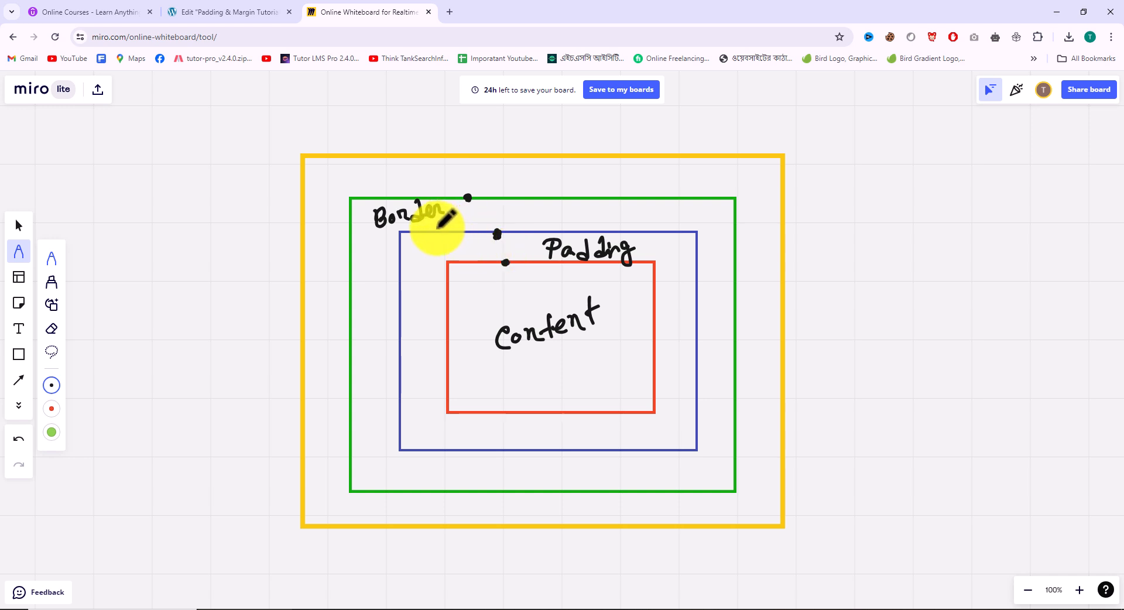
Step: Draw arrows down from "Border", up from the content area and across to the "Padding" label
{"action": "mouse_move", "coordinate": [444, 218]}
{"action": "left_mouse_down"}
{"action": "mouse_move", "coordinate": [446, 249]}
{"action": "mouse_move", "coordinate": [455, 240]}
{"action": "left_mouse_up"}
{"action": "mouse_move", "coordinate": [468, 293]}
{"action": "left_mouse_down"}
{"action": "mouse_move", "coordinate": [472, 253]}
{"action": "mouse_move", "coordinate": [517, 246]}
{"action": "left_mouse_up"}
{"action": "left_click_drag", "start_coordinate": [516, 240], "coordinate": [524, 250]}
{"action": "left_click", "coordinate": [530, 255]}
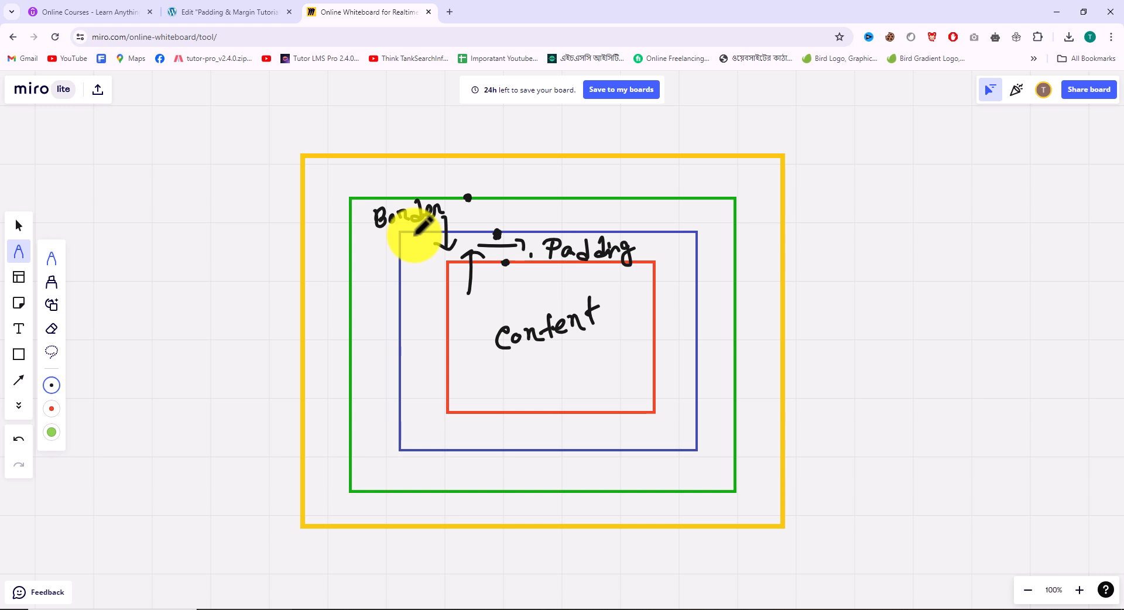
Step: Sketch a small box nested inside a larger box in the empty space right of the diagram
{"action": "mouse_move", "coordinate": [886, 245]}
{"action": "left_mouse_down"}
{"action": "mouse_move", "coordinate": [871, 346]}
{"action": "mouse_move", "coordinate": [1024, 239]}
{"action": "left_mouse_up"}
{"action": "left_click_drag", "start_coordinate": [867, 347], "coordinate": [1025, 335]}
{"action": "left_click_drag", "start_coordinate": [1022, 237], "coordinate": [1012, 355]}
{"action": "left_click_drag", "start_coordinate": [920, 274], "coordinate": [919, 319]}
{"action": "left_click_drag", "start_coordinate": [914, 281], "coordinate": [974, 259]}
{"action": "left_click_drag", "start_coordinate": [918, 317], "coordinate": [970, 313]}
{"action": "left_click_drag", "start_coordinate": [971, 262], "coordinate": [972, 321]}
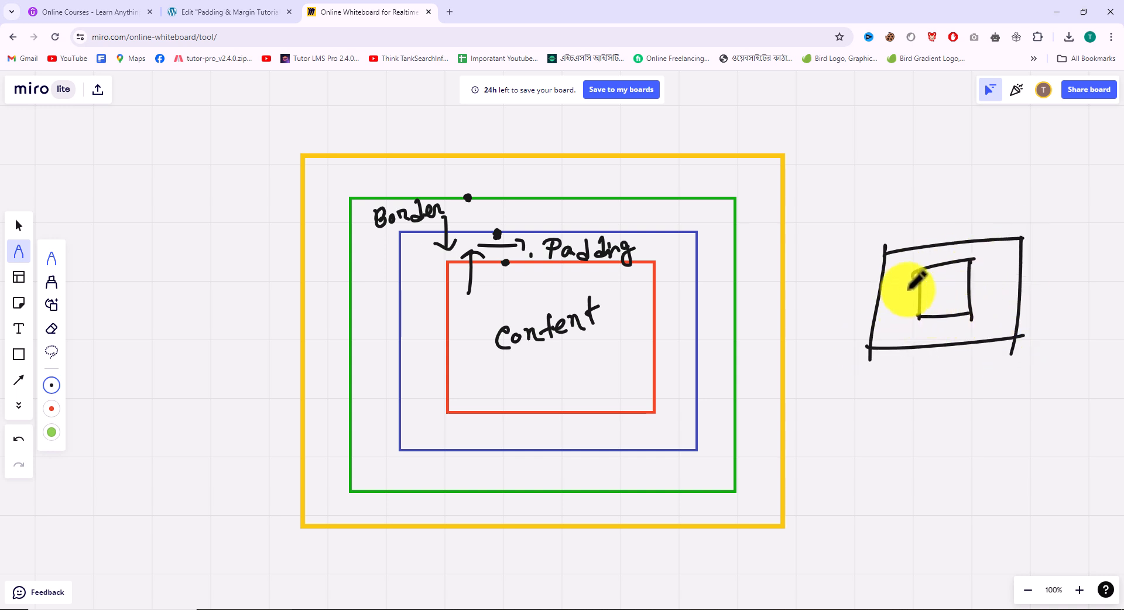
Step: Mark the gaps on all four sides of the nested box and handwrite "Padding" below the sketch
{"action": "left_click_drag", "start_coordinate": [920, 262], "coordinate": [929, 259]}
{"action": "left_click_drag", "start_coordinate": [894, 295], "coordinate": [902, 289]}
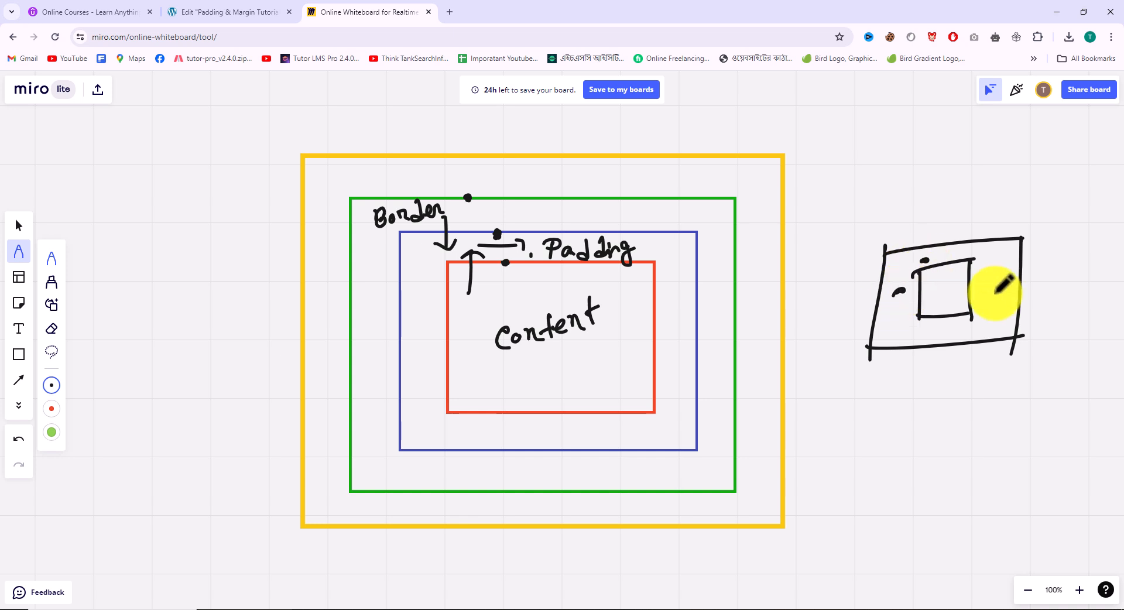
{"action": "left_click_drag", "start_coordinate": [989, 288], "coordinate": [999, 286]}
{"action": "left_click_drag", "start_coordinate": [967, 322], "coordinate": [959, 326]}
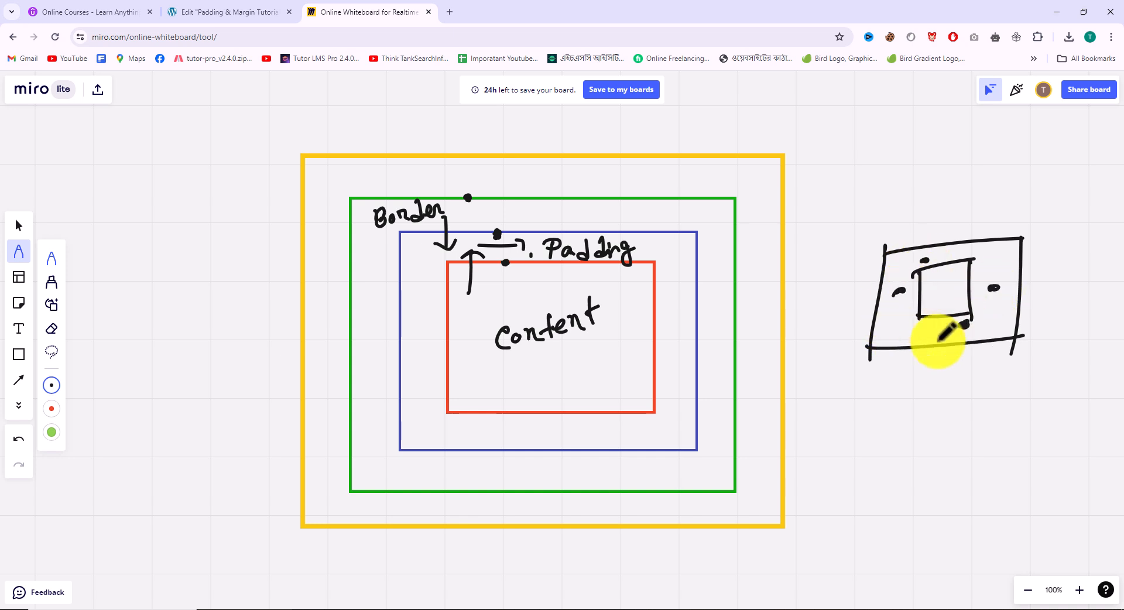
{"action": "mouse_move", "coordinate": [897, 380]}
{"action": "left_mouse_down"}
{"action": "mouse_move", "coordinate": [934, 390]}
{"action": "mouse_move", "coordinate": [973, 359]}
{"action": "mouse_move", "coordinate": [985, 383]}
{"action": "mouse_move", "coordinate": [1024, 366]}
{"action": "left_mouse_up"}
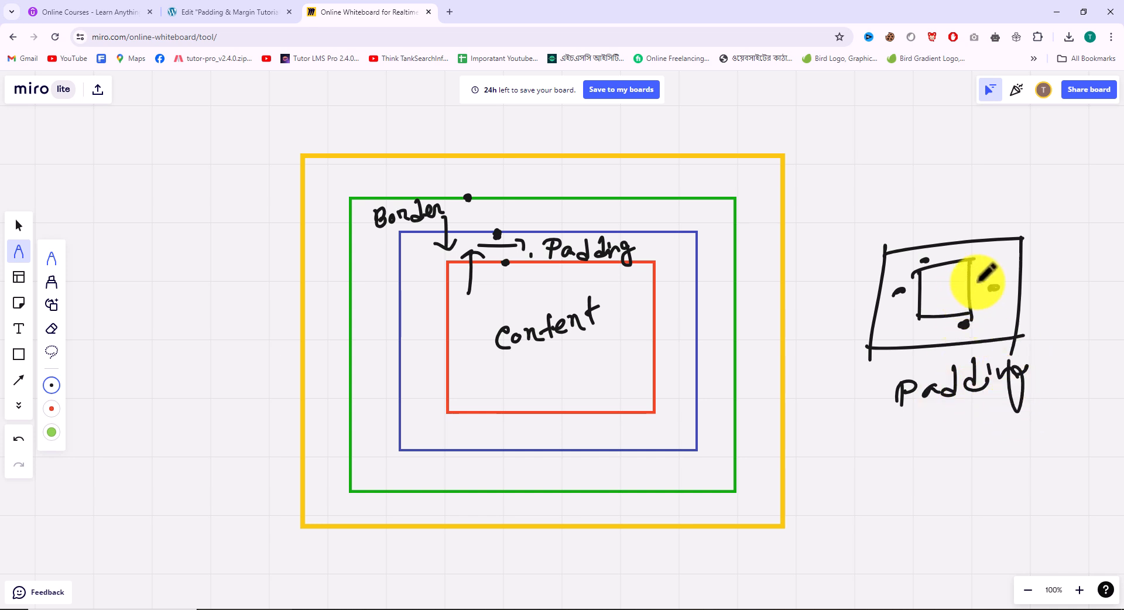
{"action": "mouse_move", "coordinate": [938, 292]}
{"action": "left_mouse_down"}
{"action": "mouse_move", "coordinate": [996, 262]}
{"action": "mouse_move", "coordinate": [972, 304]}
{"action": "mouse_move", "coordinate": [923, 326]}
{"action": "mouse_move", "coordinate": [904, 314]}
{"action": "mouse_move", "coordinate": [906, 274]}
{"action": "mouse_move", "coordinate": [906, 317]}
{"action": "mouse_move", "coordinate": [915, 282]}
{"action": "mouse_move", "coordinate": [894, 282]}
{"action": "left_mouse_up"}
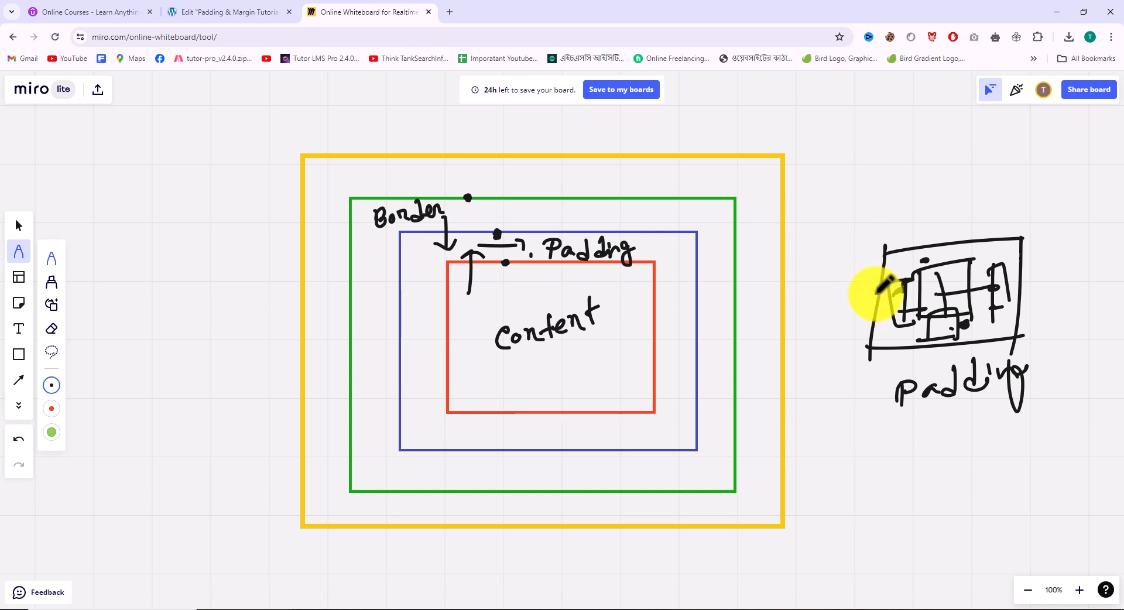
{"action": "left_click_drag", "start_coordinate": [940, 257], "coordinate": [955, 273]}
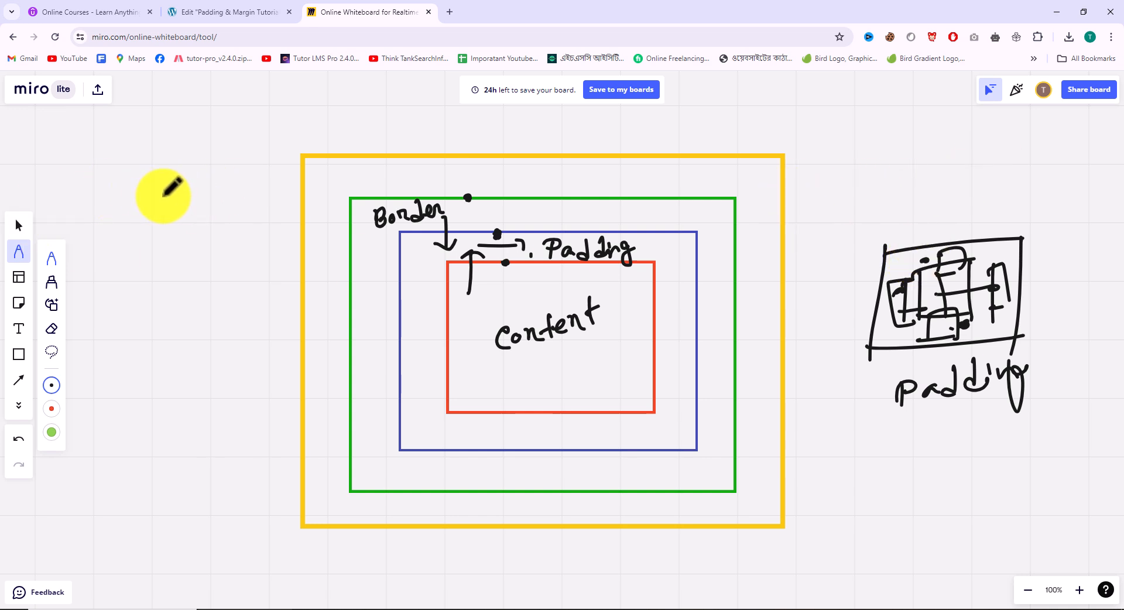
Step: Handwrite "Top" above the diagram, "Left" on its right side, "Right" on its left side and "Bottom" below it
{"action": "mouse_move", "coordinate": [498, 116]}
{"action": "left_mouse_down"}
{"action": "mouse_move", "coordinate": [533, 114]}
{"action": "mouse_move", "coordinate": [513, 140]}
{"action": "left_mouse_up"}
{"action": "left_click_drag", "start_coordinate": [534, 129], "coordinate": [542, 135]}
{"action": "mouse_move", "coordinate": [807, 303]}
{"action": "left_mouse_down"}
{"action": "mouse_move", "coordinate": [824, 333]}
{"action": "mouse_move", "coordinate": [840, 309]}
{"action": "mouse_move", "coordinate": [837, 326]}
{"action": "left_mouse_up"}
{"action": "mouse_move", "coordinate": [857, 310]}
{"action": "left_mouse_down"}
{"action": "mouse_move", "coordinate": [855, 324]}
{"action": "mouse_move", "coordinate": [862, 316]}
{"action": "left_mouse_up"}
{"action": "mouse_move", "coordinate": [171, 310]}
{"action": "left_mouse_down"}
{"action": "mouse_move", "coordinate": [170, 332]}
{"action": "mouse_move", "coordinate": [192, 315]}
{"action": "mouse_move", "coordinate": [216, 349]}
{"action": "mouse_move", "coordinate": [247, 300]}
{"action": "left_mouse_up"}
{"action": "left_click_drag", "start_coordinate": [474, 549], "coordinate": [587, 563]}
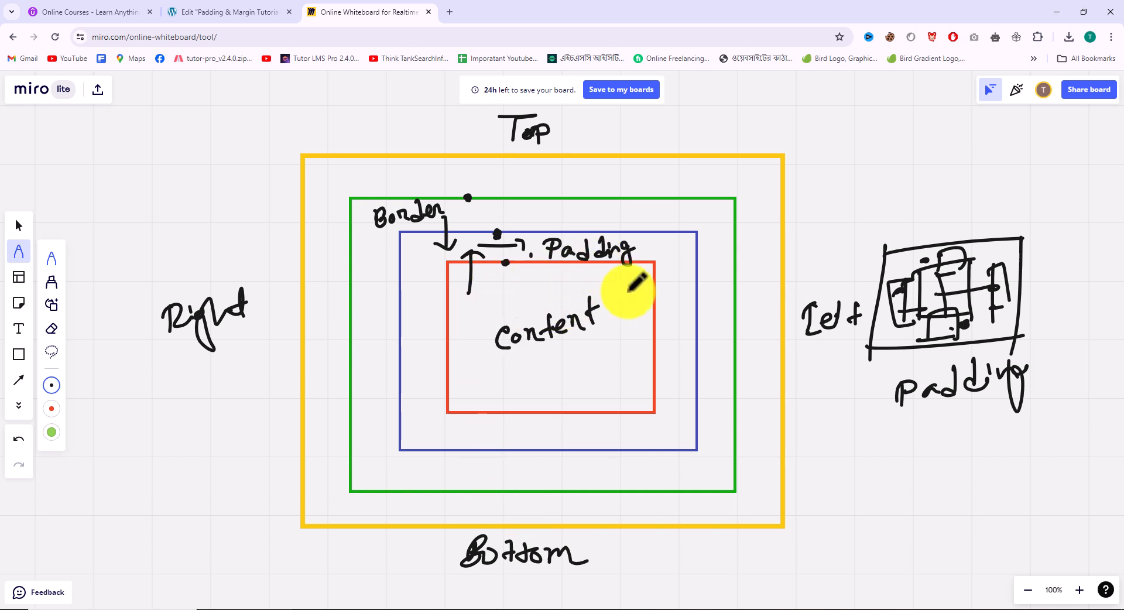
Step: Sketch another small nested box above the padding sketch, with arrows from the inner box toward each outer side
{"action": "left_click_drag", "start_coordinate": [858, 126], "coordinate": [861, 196]}
{"action": "left_click_drag", "start_coordinate": [854, 147], "coordinate": [920, 138]}
{"action": "left_click_drag", "start_coordinate": [867, 189], "coordinate": [937, 195]}
{"action": "left_click_drag", "start_coordinate": [917, 133], "coordinate": [923, 186]}
{"action": "left_click_drag", "start_coordinate": [890, 157], "coordinate": [902, 176]}
{"action": "left_click_drag", "start_coordinate": [883, 177], "coordinate": [888, 181]}
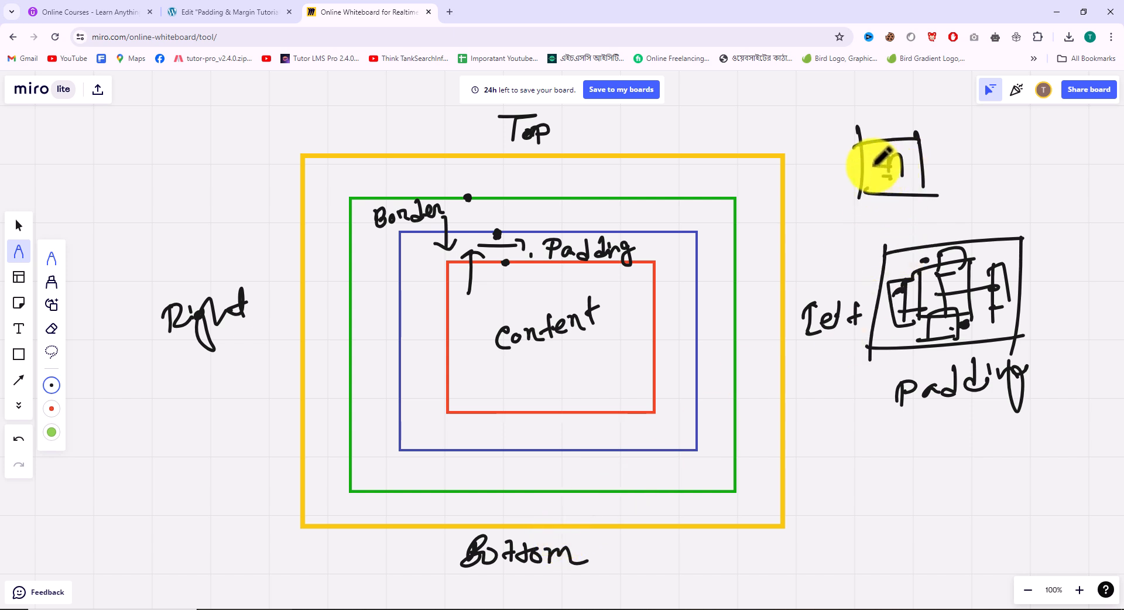
{"action": "mouse_move", "coordinate": [920, 161]}
{"action": "left_mouse_down"}
{"action": "mouse_move", "coordinate": [918, 179]}
{"action": "mouse_move", "coordinate": [895, 143]}
{"action": "mouse_move", "coordinate": [904, 193]}
{"action": "left_mouse_up"}
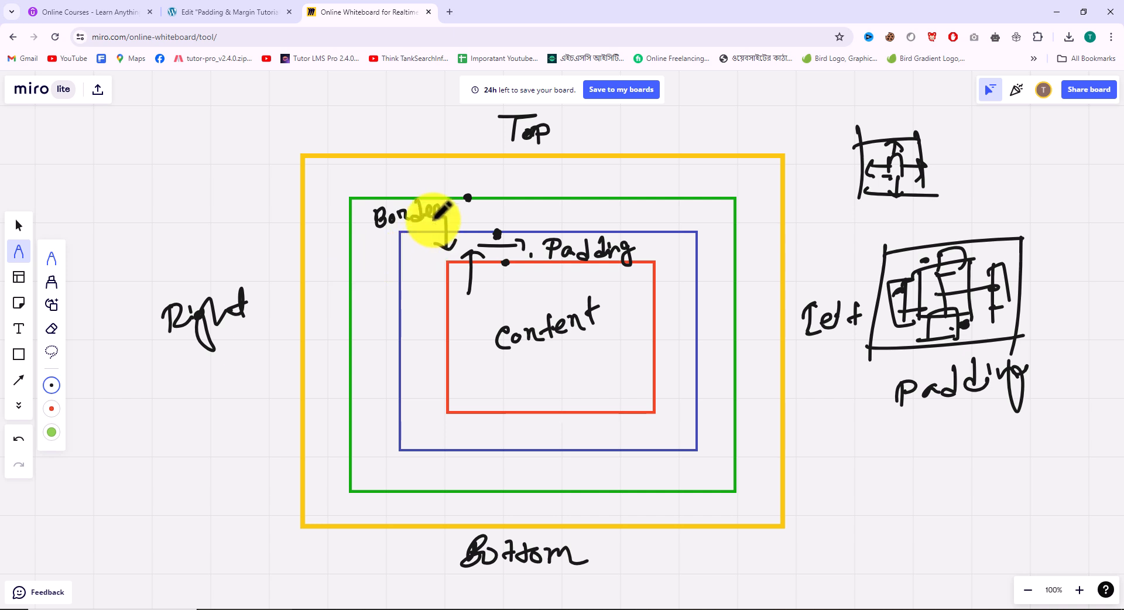
Step: Add dots beside the padding arrows and on the orange outline's upper edge, and handwrite "margin" just inside that outline
{"action": "left_click", "coordinate": [467, 197]}
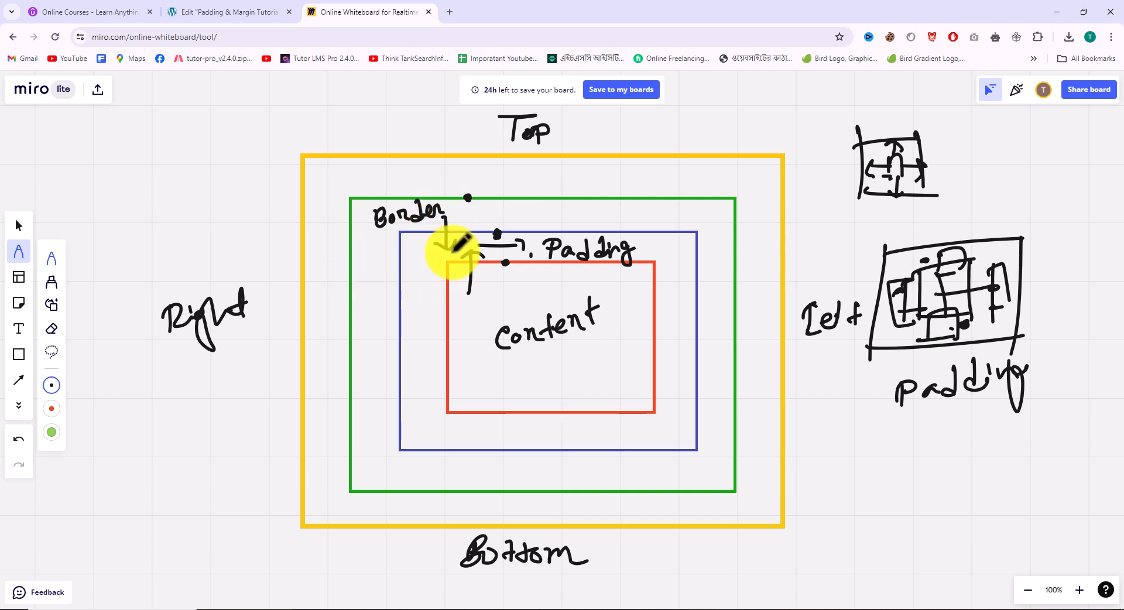
{"action": "left_click", "coordinate": [497, 234]}
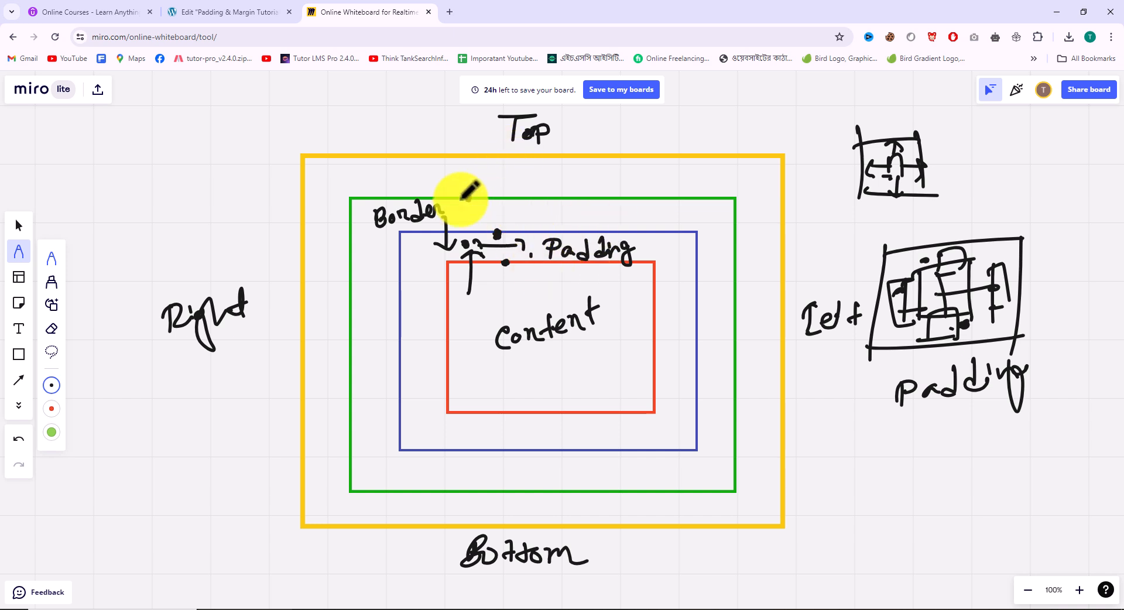
{"action": "left_click", "coordinate": [527, 155]}
{"action": "mouse_move", "coordinate": [547, 168]}
{"action": "left_mouse_down"}
{"action": "mouse_move", "coordinate": [610, 165]}
{"action": "mouse_move", "coordinate": [611, 181]}
{"action": "mouse_move", "coordinate": [622, 147]}
{"action": "mouse_move", "coordinate": [647, 170]}
{"action": "left_mouse_up"}
{"action": "left_click", "coordinate": [623, 136]}
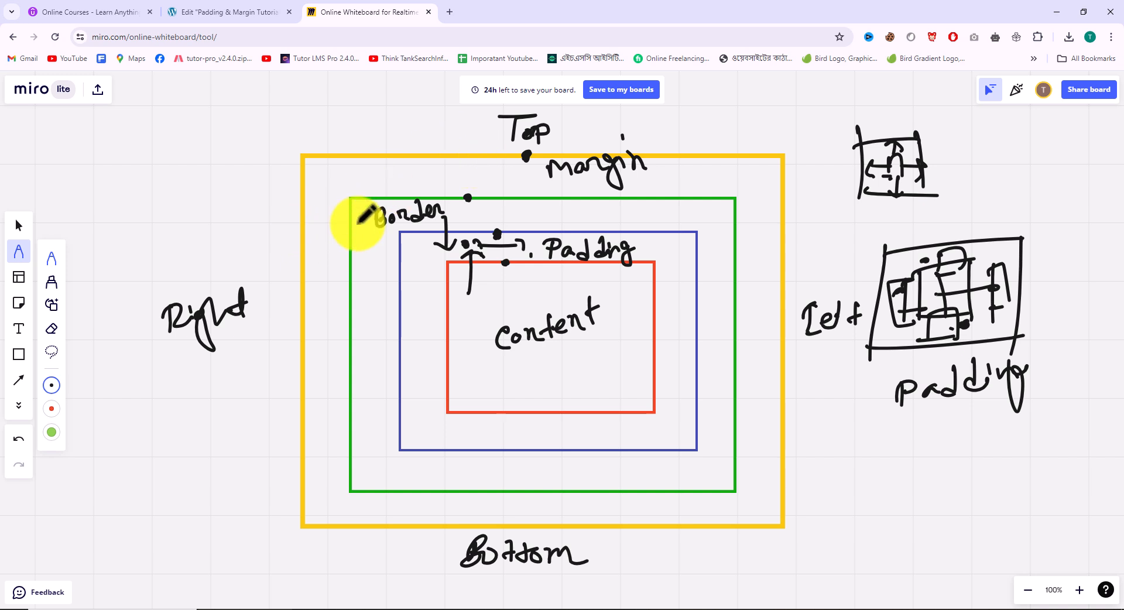
Step: Sketch a box above the "Right" label, with inner lines marking off strips along its left and upper sides
{"action": "mouse_move", "coordinate": [103, 151]}
{"action": "left_mouse_down"}
{"action": "mouse_move", "coordinate": [113, 273]}
{"action": "mouse_move", "coordinate": [250, 145]}
{"action": "left_mouse_up"}
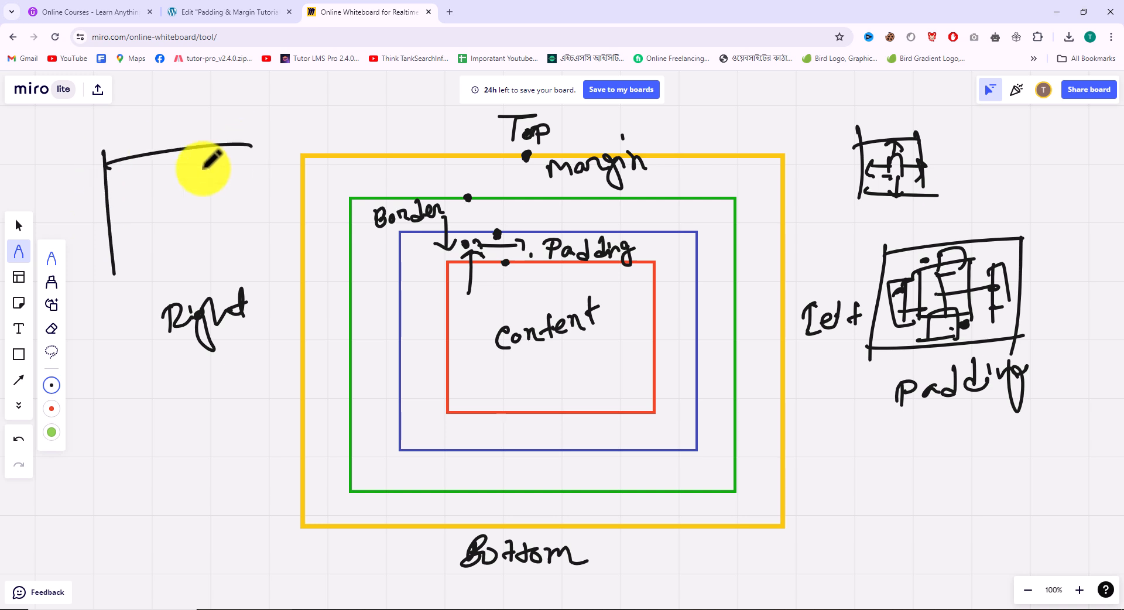
{"action": "left_click_drag", "start_coordinate": [113, 255], "coordinate": [255, 234]}
{"action": "left_click_drag", "start_coordinate": [229, 148], "coordinate": [253, 252]}
{"action": "left_click_drag", "start_coordinate": [128, 159], "coordinate": [146, 260]}
{"action": "left_click_drag", "start_coordinate": [132, 181], "coordinate": [246, 164]}
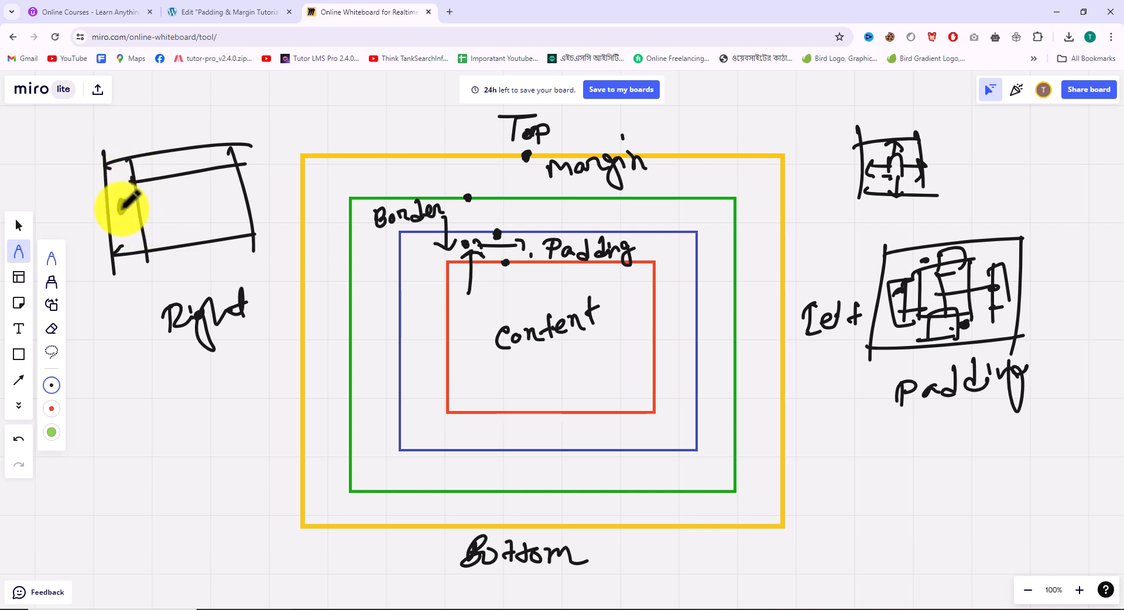
Step: Dot the two strips of the left-hand sketch, and add an inward arrow with the handwritten note "Insid"
{"action": "left_click", "coordinate": [121, 206]}
{"action": "left_click", "coordinate": [164, 164]}
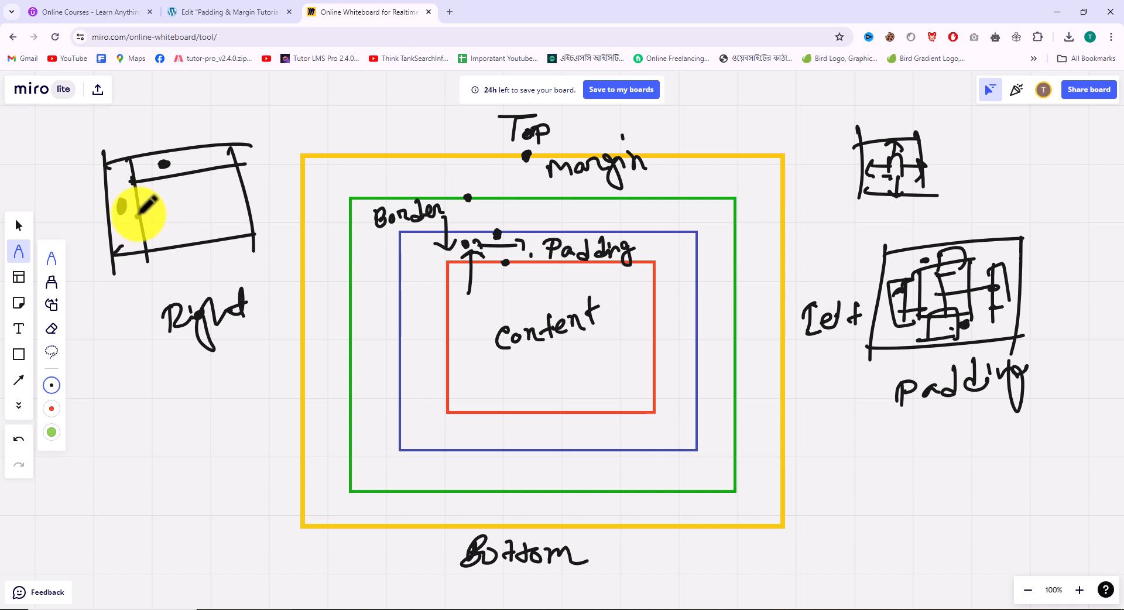
{"action": "mouse_move", "coordinate": [144, 218]}
{"action": "left_mouse_down"}
{"action": "mouse_move", "coordinate": [219, 197]}
{"action": "mouse_move", "coordinate": [211, 206]}
{"action": "left_mouse_up"}
{"action": "mouse_move", "coordinate": [174, 224]}
{"action": "left_mouse_down"}
{"action": "mouse_move", "coordinate": [189, 218]}
{"action": "mouse_move", "coordinate": [188, 231]}
{"action": "mouse_move", "coordinate": [214, 234]}
{"action": "mouse_move", "coordinate": [231, 206]}
{"action": "mouse_move", "coordinate": [237, 218]}
{"action": "left_mouse_up"}
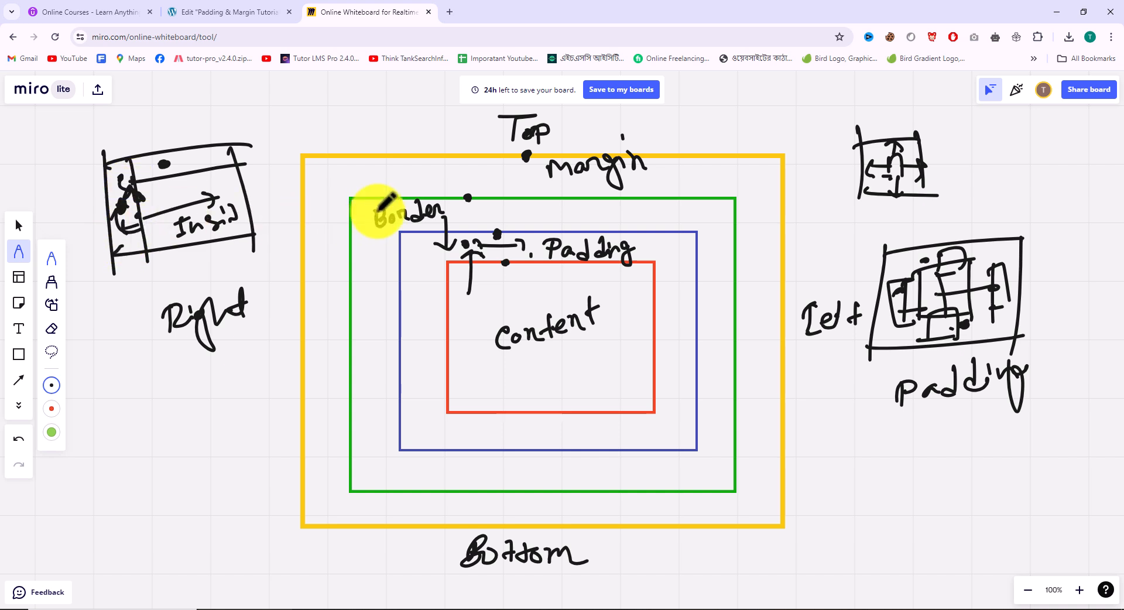
Step: Draw an arrow out from the green rectangle's upper-left corner, handwrite "outside" and add arrows leading to "margin"
{"action": "mouse_move", "coordinate": [351, 195]}
{"action": "left_mouse_down"}
{"action": "mouse_move", "coordinate": [373, 171]}
{"action": "mouse_move", "coordinate": [568, 178]}
{"action": "left_mouse_up"}
{"action": "left_click_drag", "start_coordinate": [536, 177], "coordinate": [541, 185]}
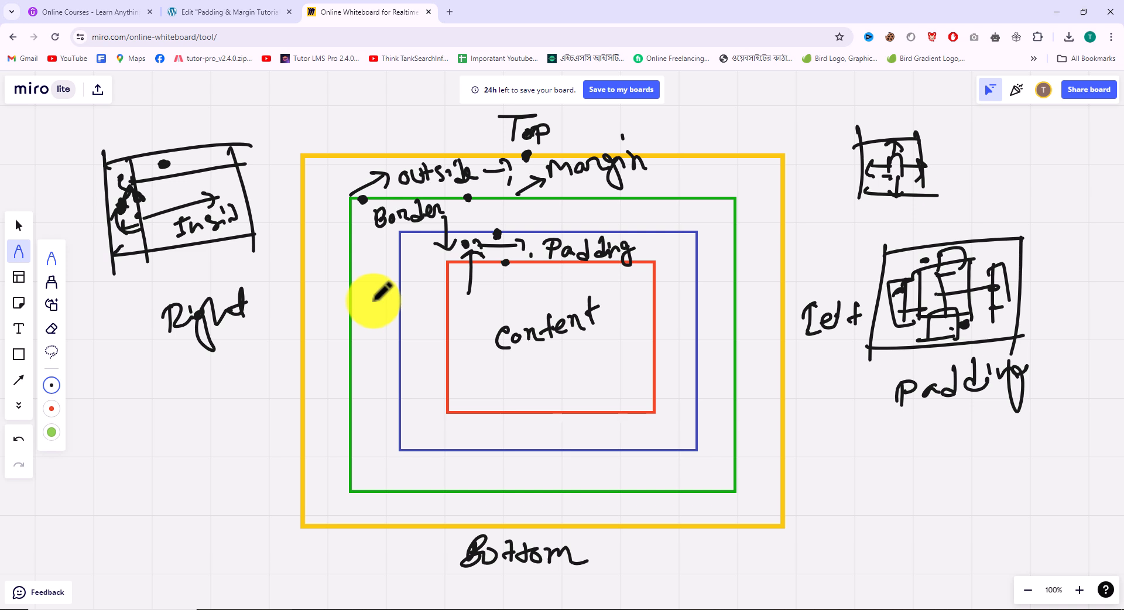
Step: Switch to the Elementor page editor, look over the page and select the yellow "Padding & Margin" container
{"action": "left_click", "coordinate": [215, 11]}
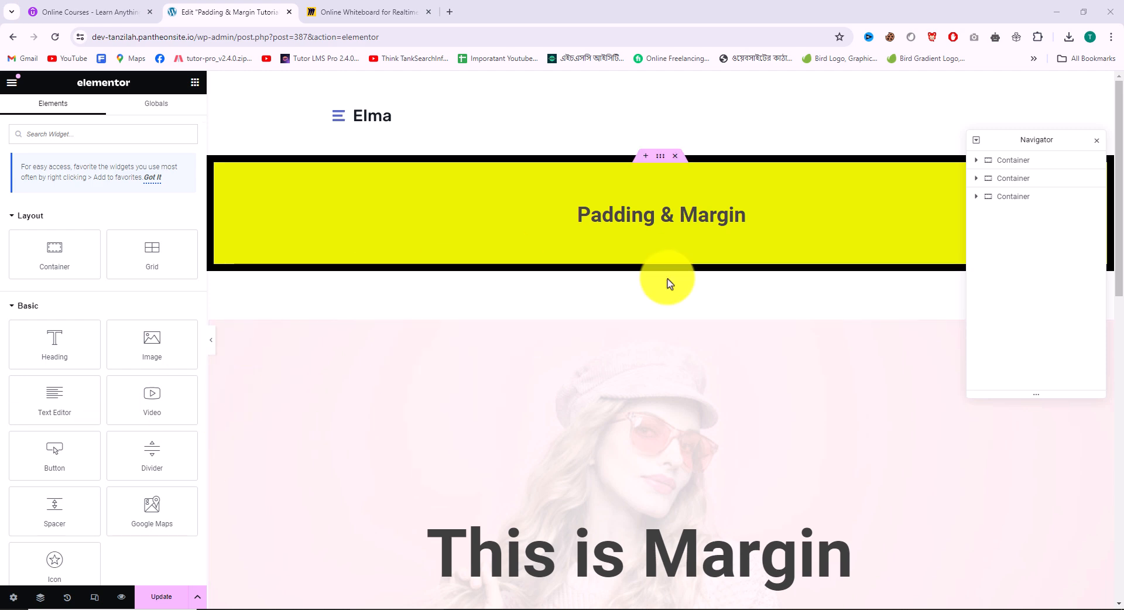
{"action": "scroll", "coordinate": [648, 431], "scroll_direction": "down", "scroll_amount": 10}
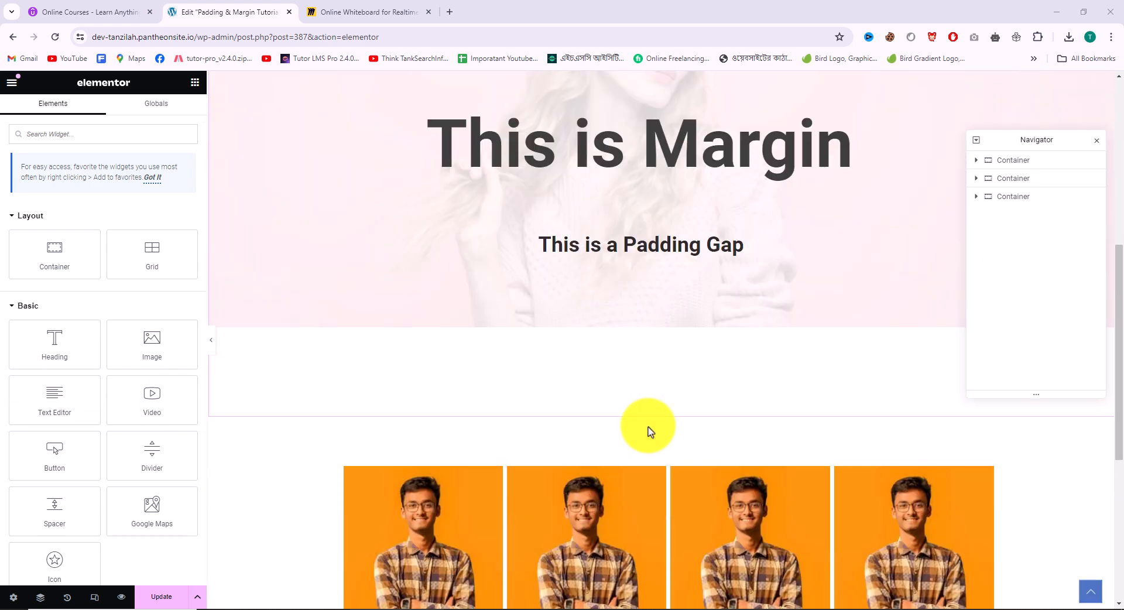
{"action": "scroll", "coordinate": [648, 432], "scroll_direction": "up", "scroll_amount": 10}
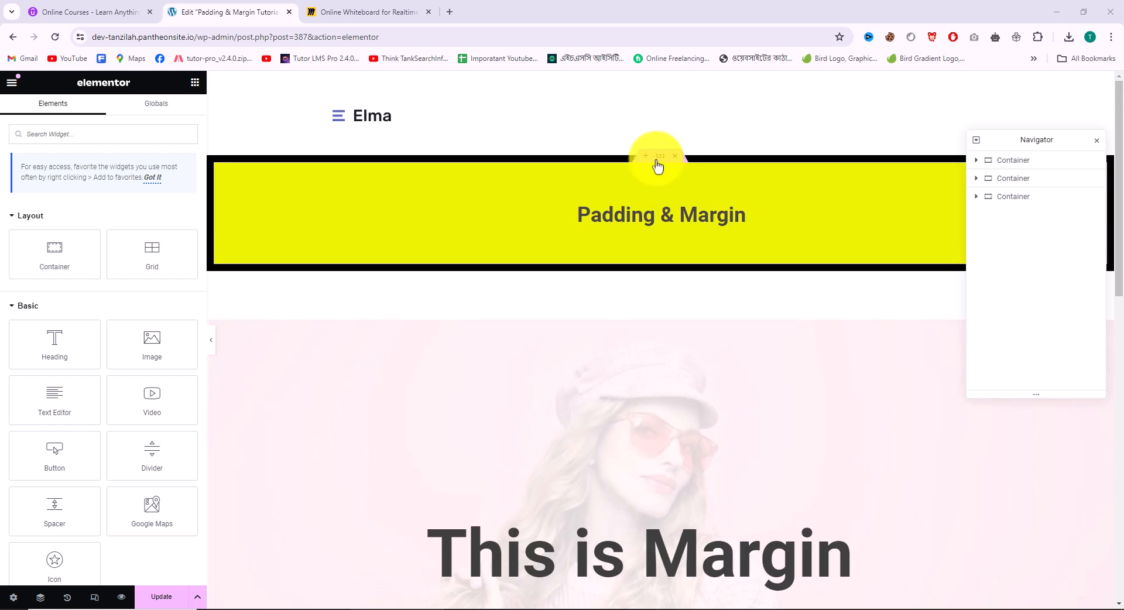
{"action": "left_click", "coordinate": [657, 163]}
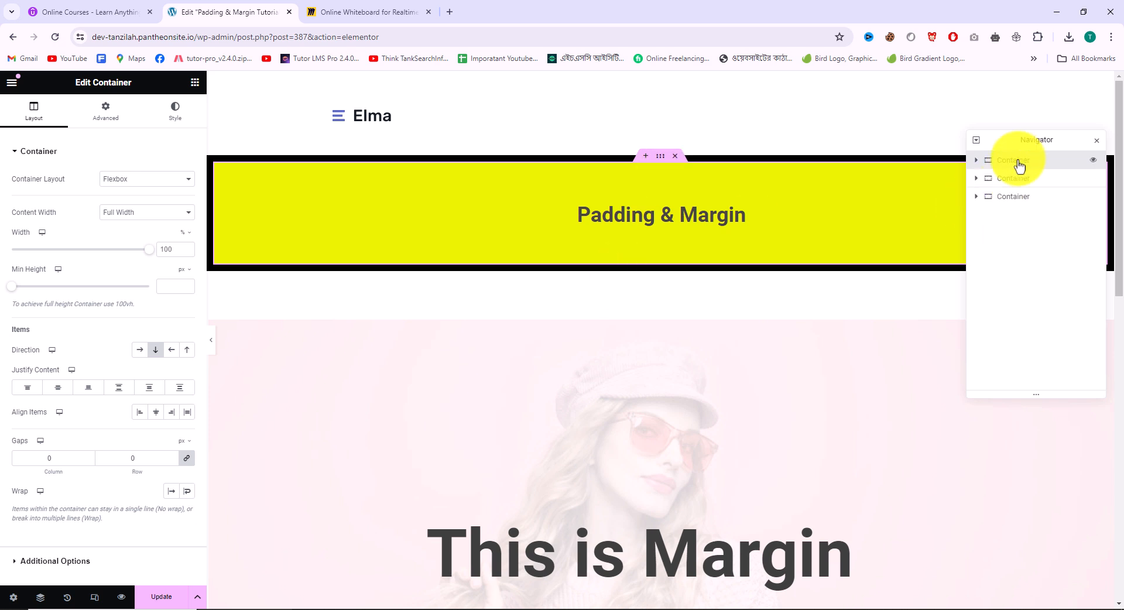
Step: Expand the first container, view its heading widget, reselect the container and decline the Elementor AI offer
{"action": "left_click", "coordinate": [977, 161]}
{"action": "left_click", "coordinate": [1016, 181]}
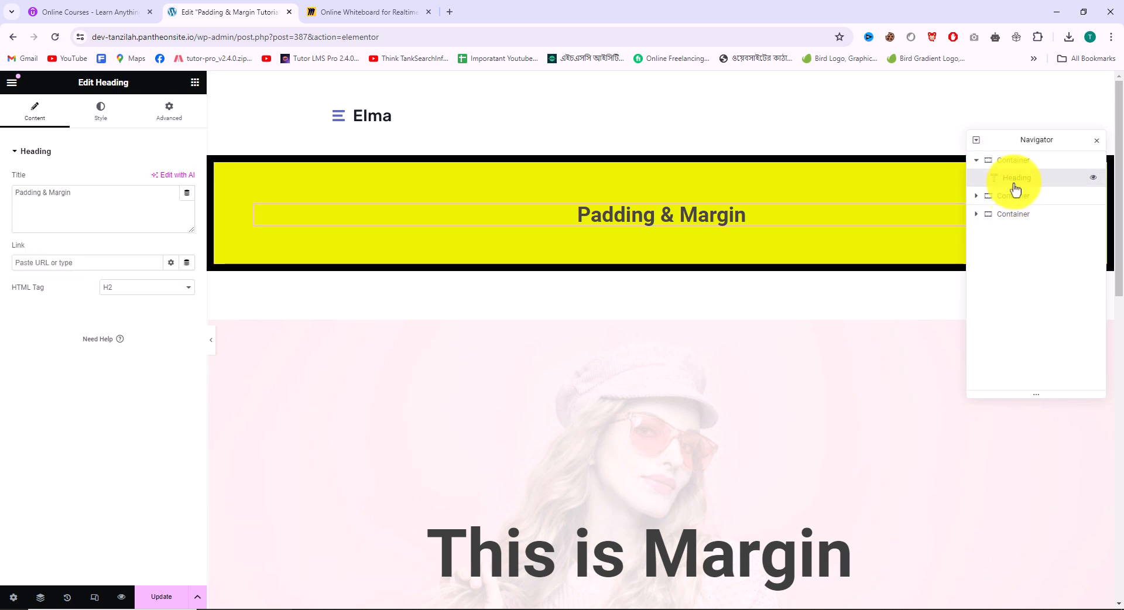
{"action": "left_click", "coordinate": [1013, 165]}
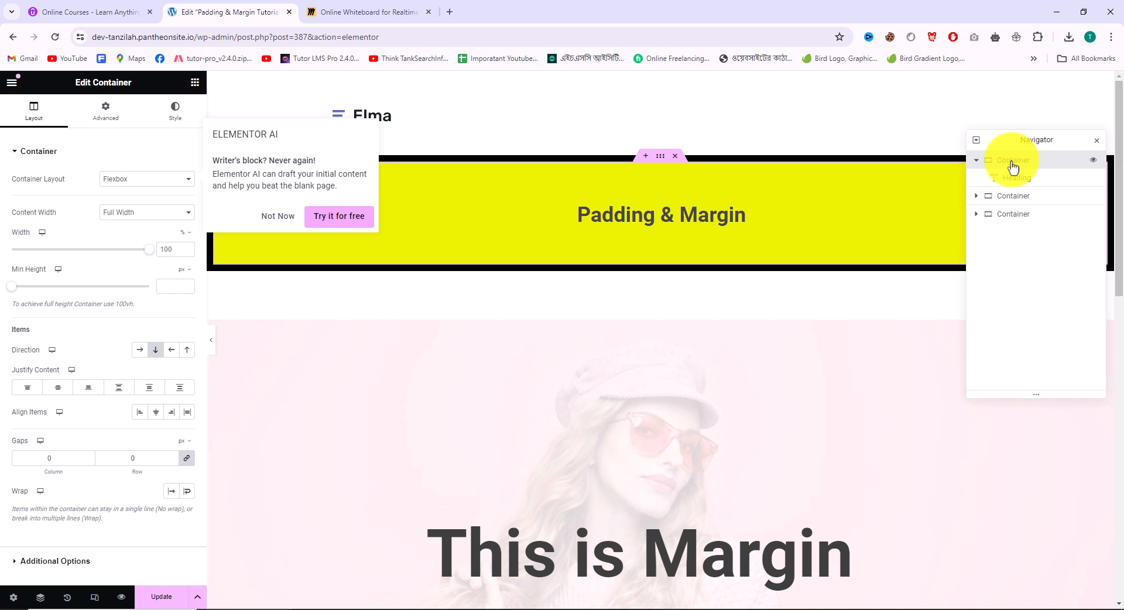
{"action": "left_click", "coordinate": [280, 216]}
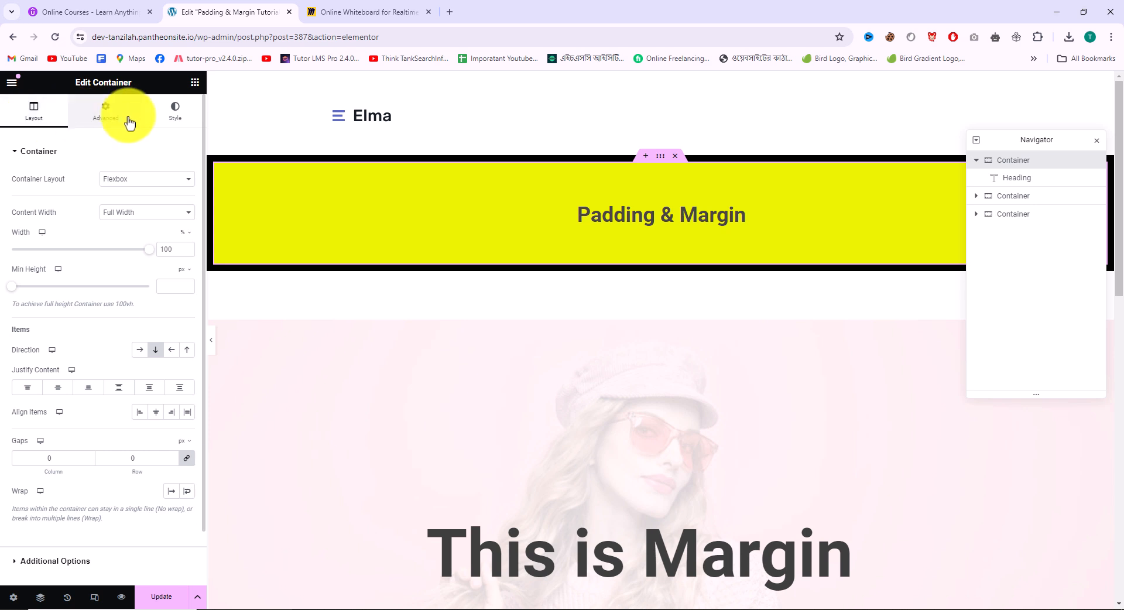
Step: Open the container's advanced Layout settings and highlight the Margin and Padding labels
{"action": "left_click", "coordinate": [98, 119]}
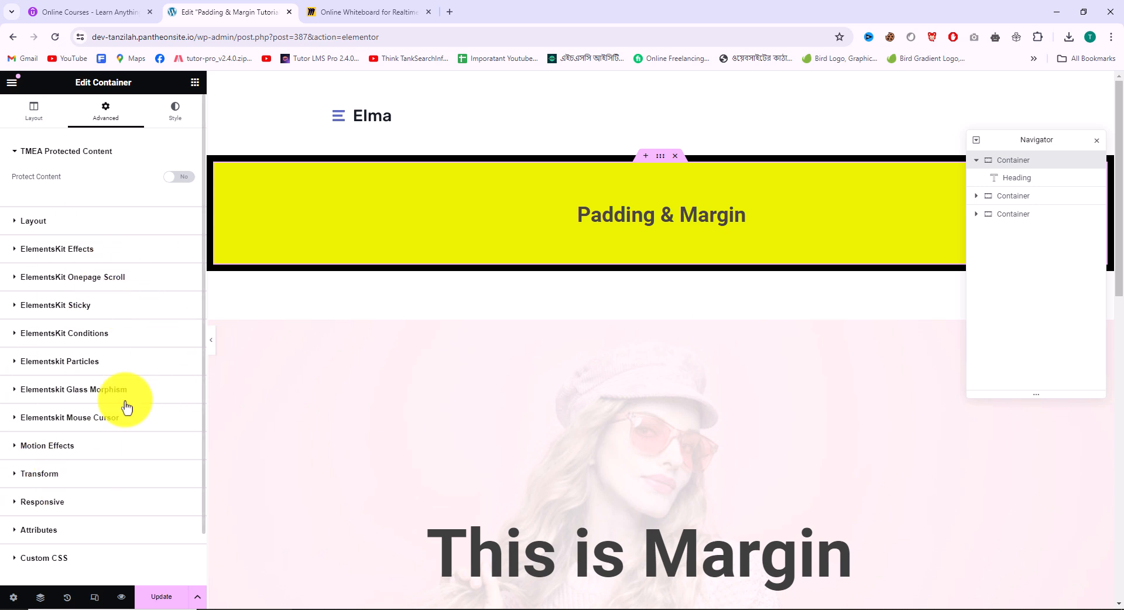
{"action": "left_click", "coordinate": [19, 223]}
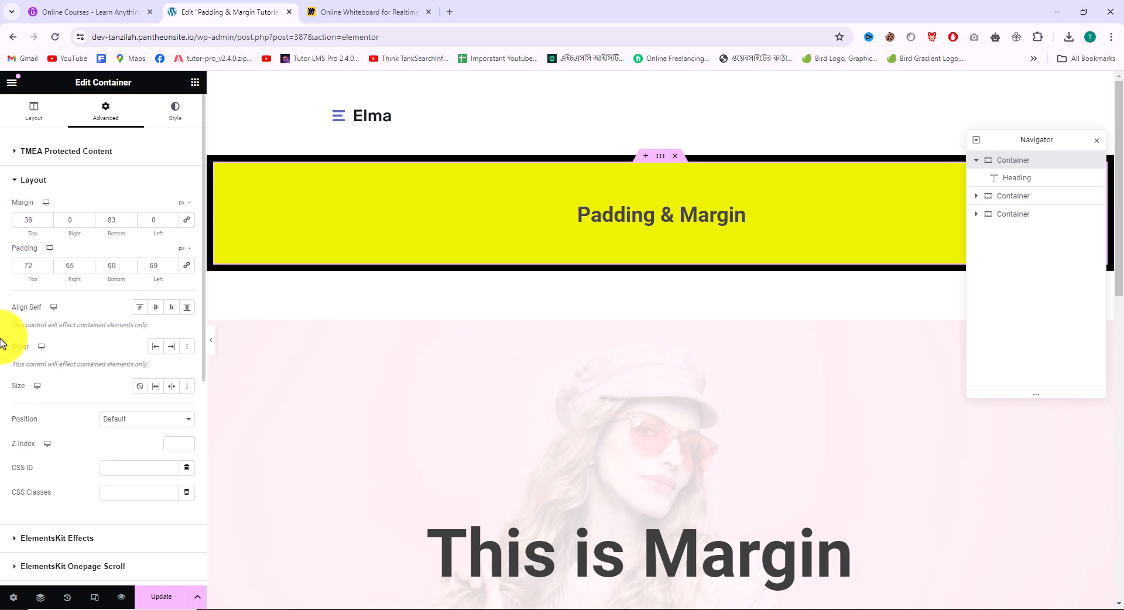
{"action": "left_click_drag", "start_coordinate": [12, 203], "coordinate": [28, 202]}
{"action": "left_click_drag", "start_coordinate": [11, 249], "coordinate": [26, 255]}
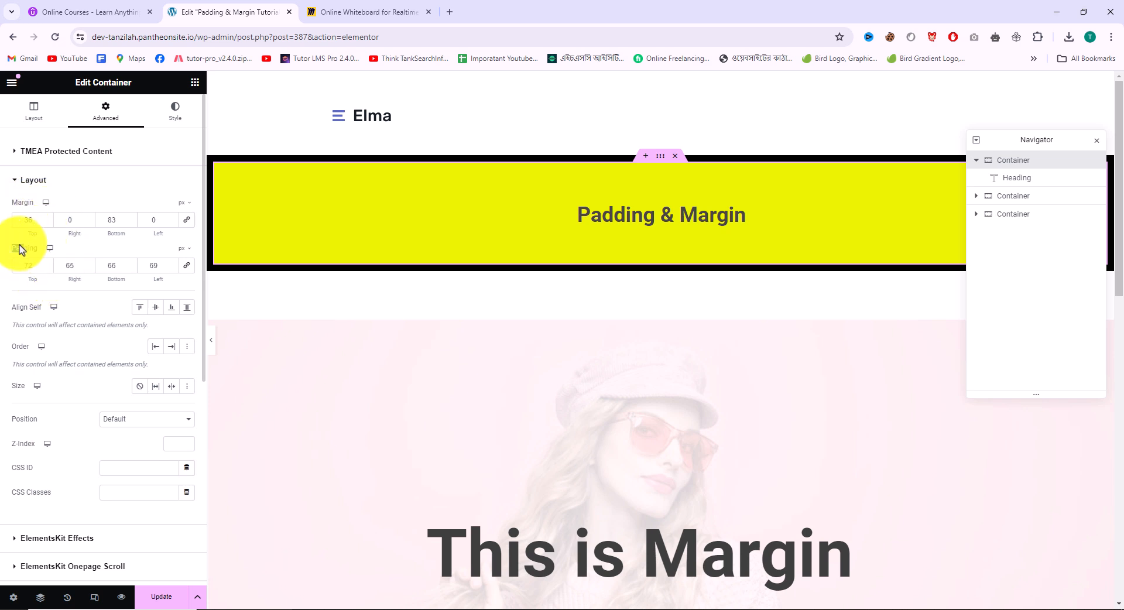
Step: Link the container's four margin values together and raise them all to 50 px
{"action": "left_click", "coordinate": [187, 223]}
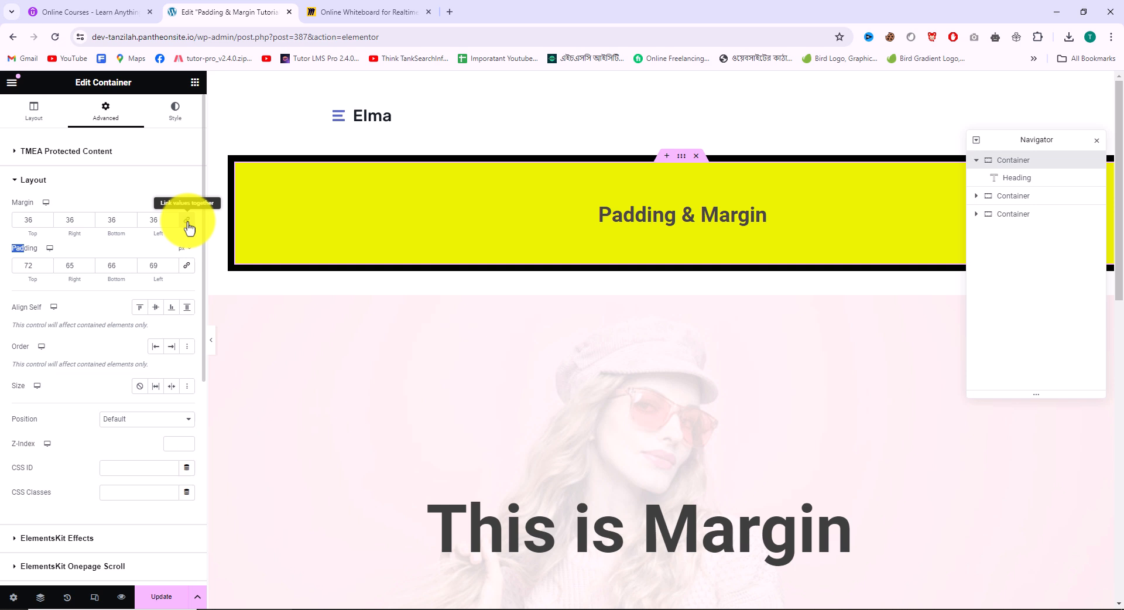
{"action": "left_click", "coordinate": [187, 222]}
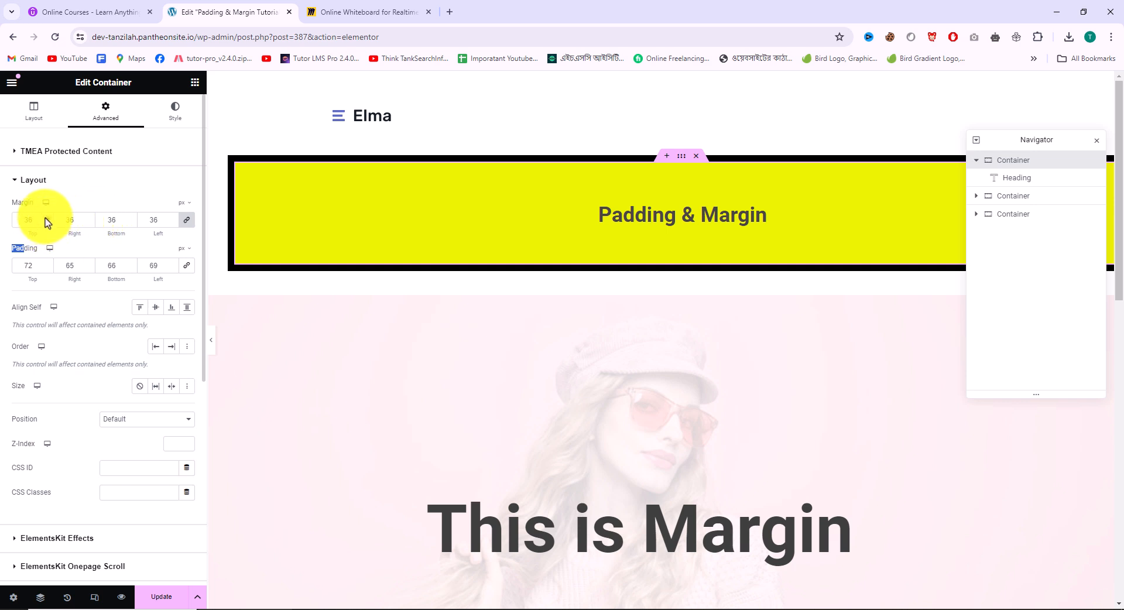
{"action": "scroll", "coordinate": [47, 221], "scroll_direction": "up", "scroll_amount": 14}
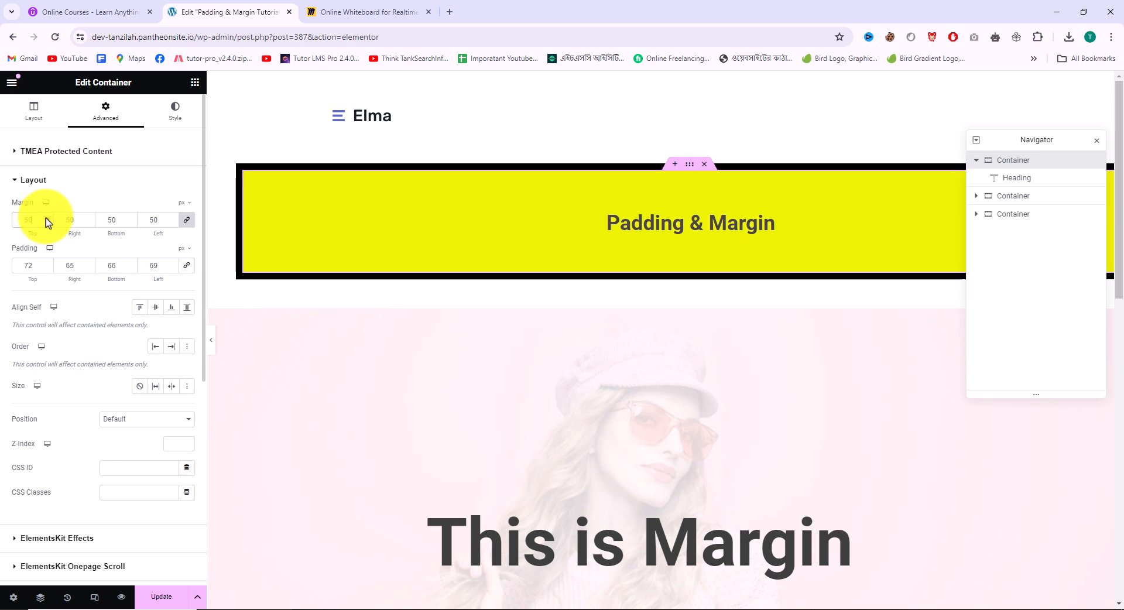
Step: Unlink the margin values, set only the right margin to 78 px, and enlarge the browser page zoom
{"action": "left_click", "coordinate": [185, 220]}
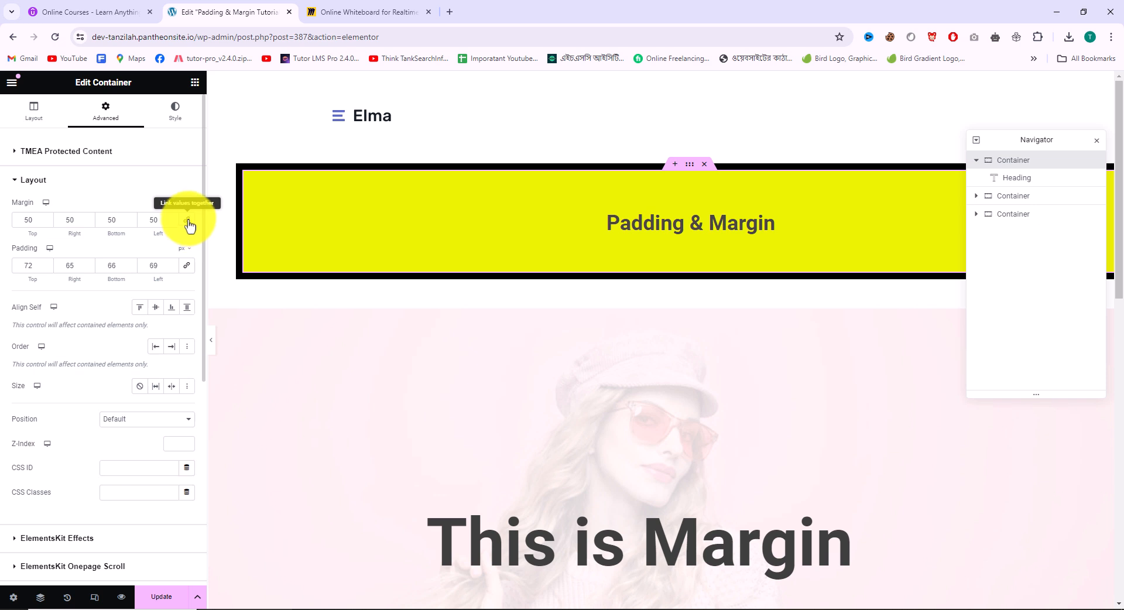
{"action": "left_click_drag", "start_coordinate": [75, 222], "coordinate": [57, 223]}
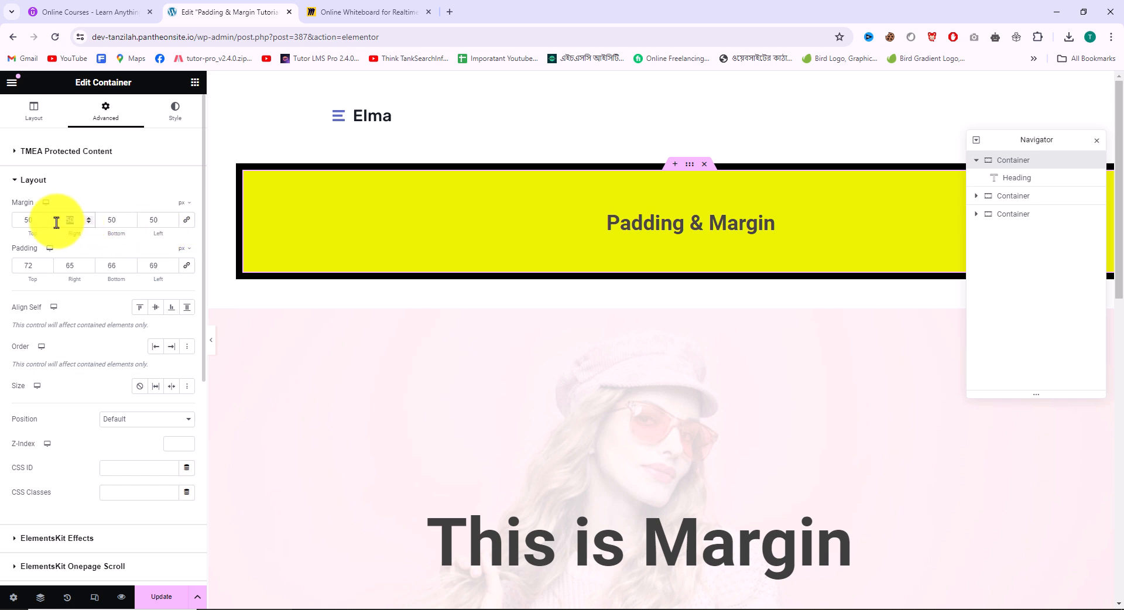
{"action": "type", "text": "78"}
{"action": "left_click", "coordinate": [125, 180]}
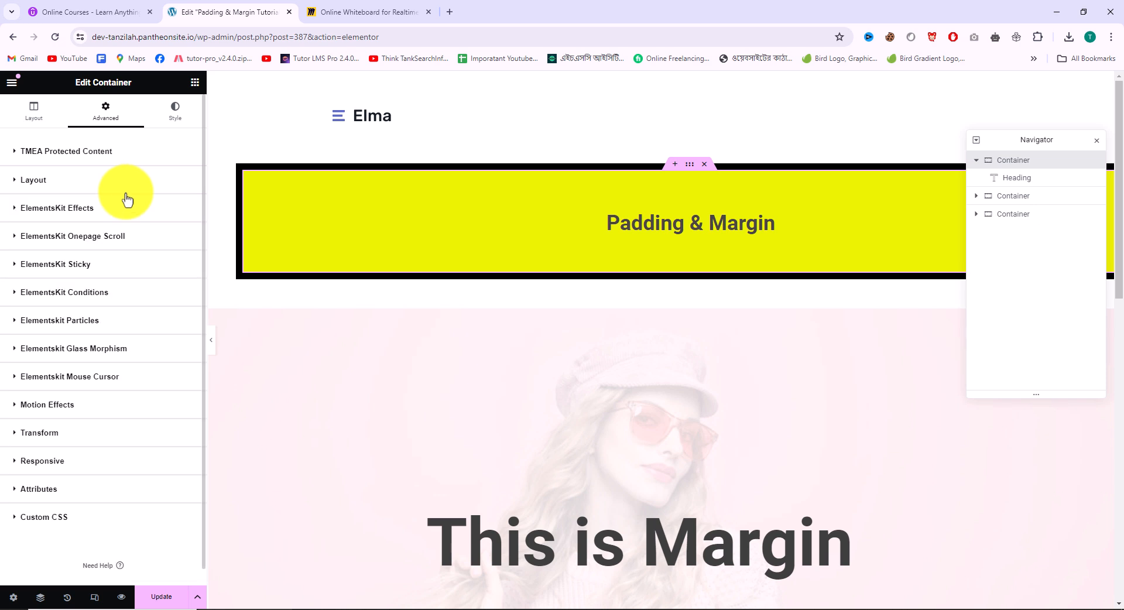
{"action": "left_click", "coordinate": [37, 180]}
{"action": "key", "text": "ctrl+plus"}
{"action": "key", "text": "ctrl+plus"}
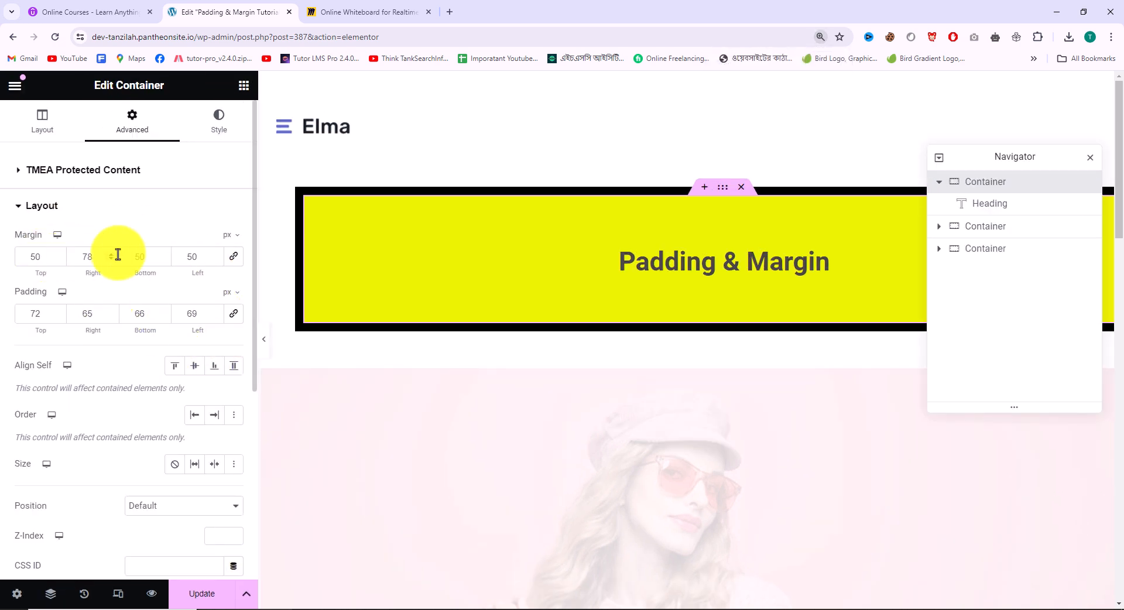
Step: Relink the margins to even them out at 50 px, unlink them again, and nudge the top margin up and down
{"action": "left_click", "coordinate": [235, 259]}
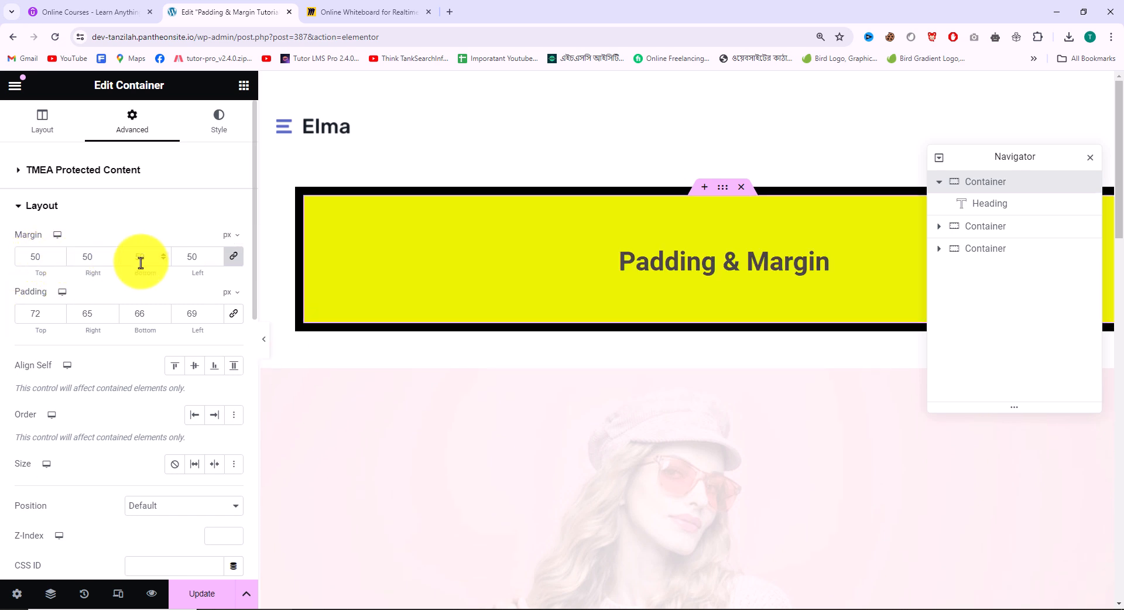
{"action": "left_click_drag", "start_coordinate": [99, 256], "coordinate": [65, 257]}
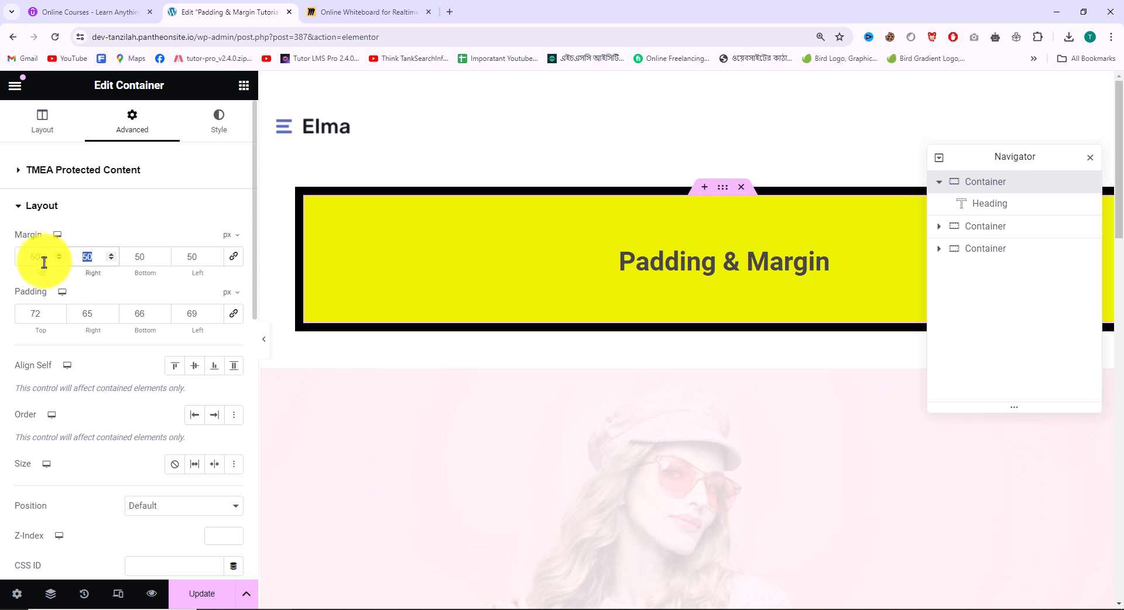
{"action": "left_click", "coordinate": [59, 255]}
{"action": "left_click", "coordinate": [59, 255]}
{"action": "left_click", "coordinate": [59, 256]}
{"action": "left_click", "coordinate": [59, 259]}
{"action": "left_click", "coordinate": [59, 259]}
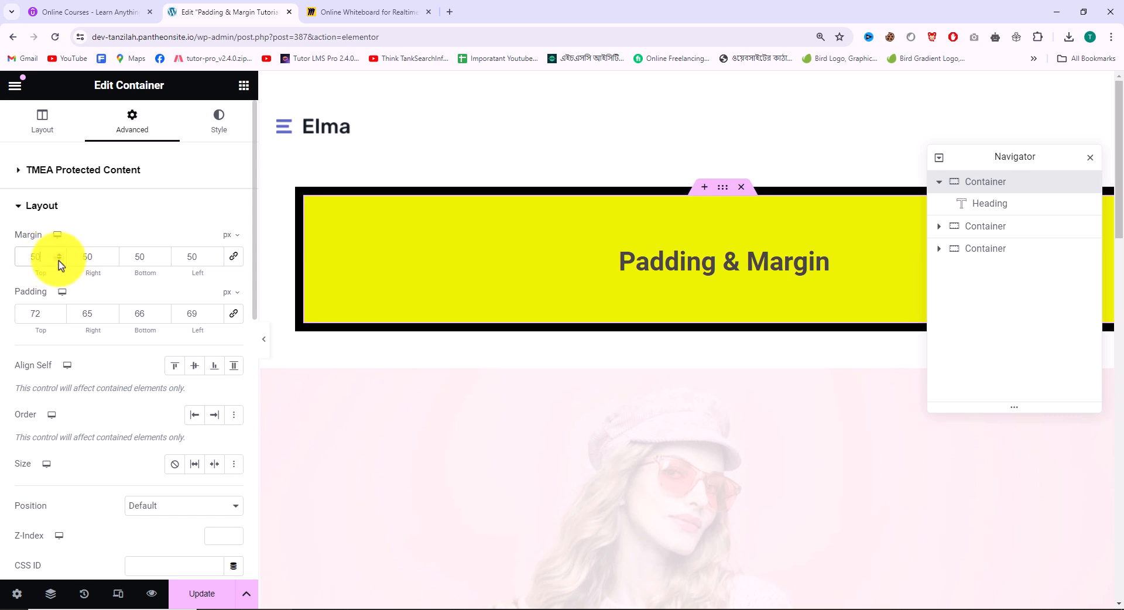
{"action": "left_click", "coordinate": [59, 259]}
{"action": "left_click_drag", "start_coordinate": [32, 256], "coordinate": [7, 257]}
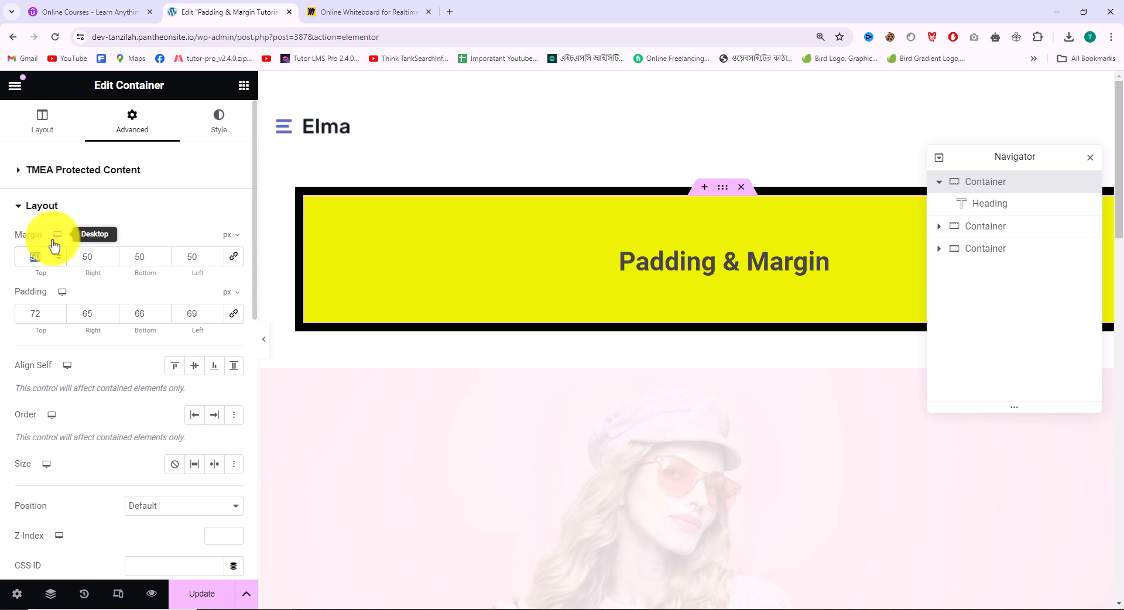
Step: Open the responsive mode, preview the page at mobile size, and return to the desktop view
{"action": "left_click", "coordinate": [120, 596]}
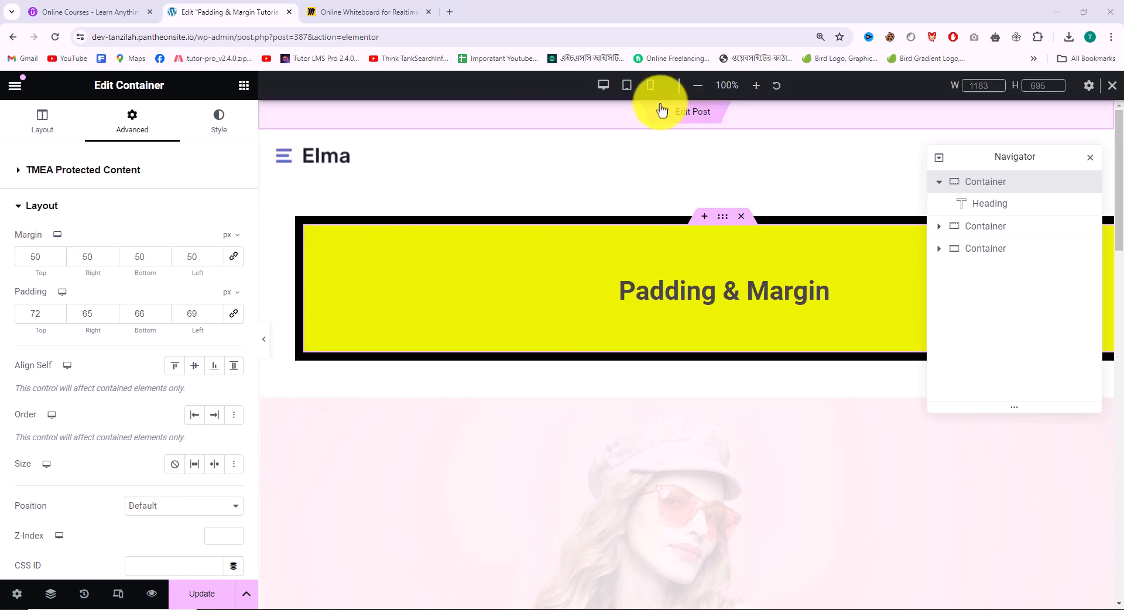
{"action": "left_click", "coordinate": [650, 85]}
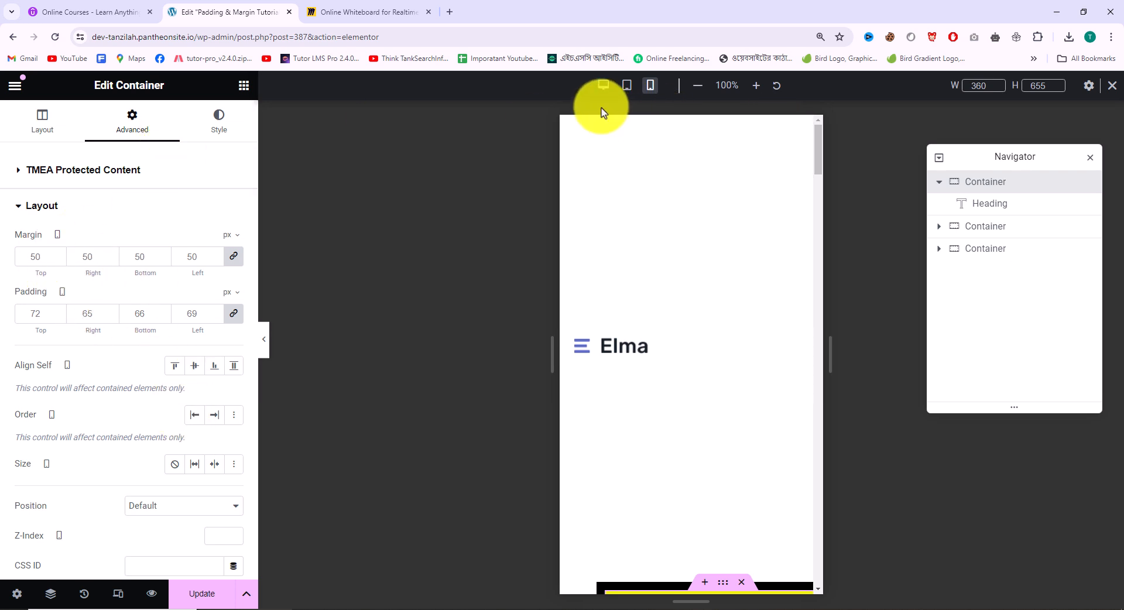
{"action": "left_click", "coordinate": [603, 85]}
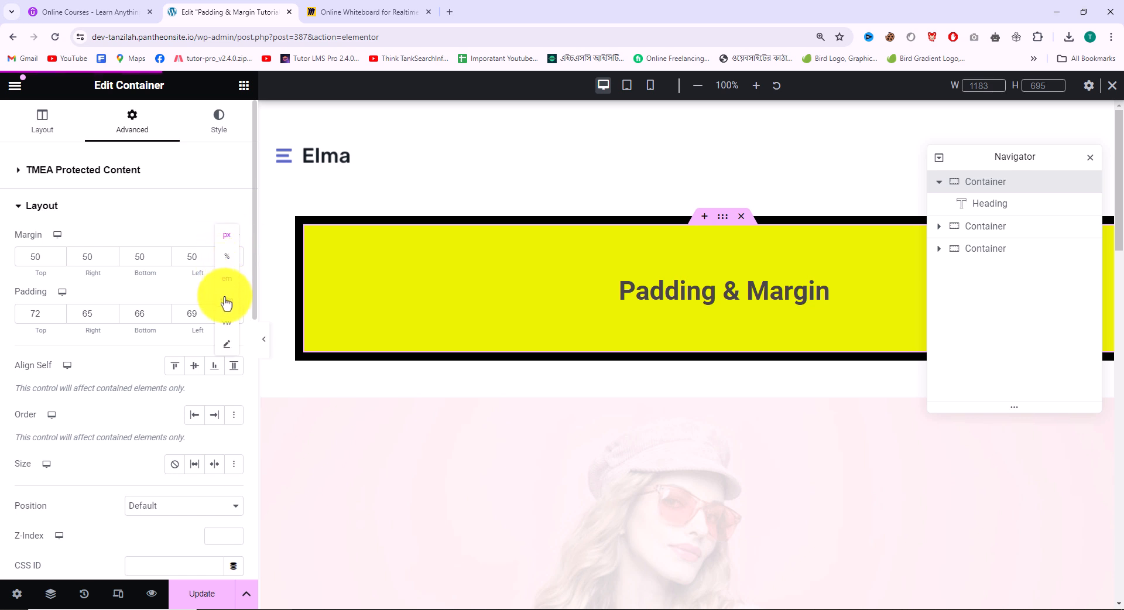
Step: Switch the container's margin unit to custom and back to px
{"action": "left_click", "coordinate": [228, 352]}
{"action": "left_click", "coordinate": [230, 237]}
{"action": "left_click", "coordinate": [232, 242]}
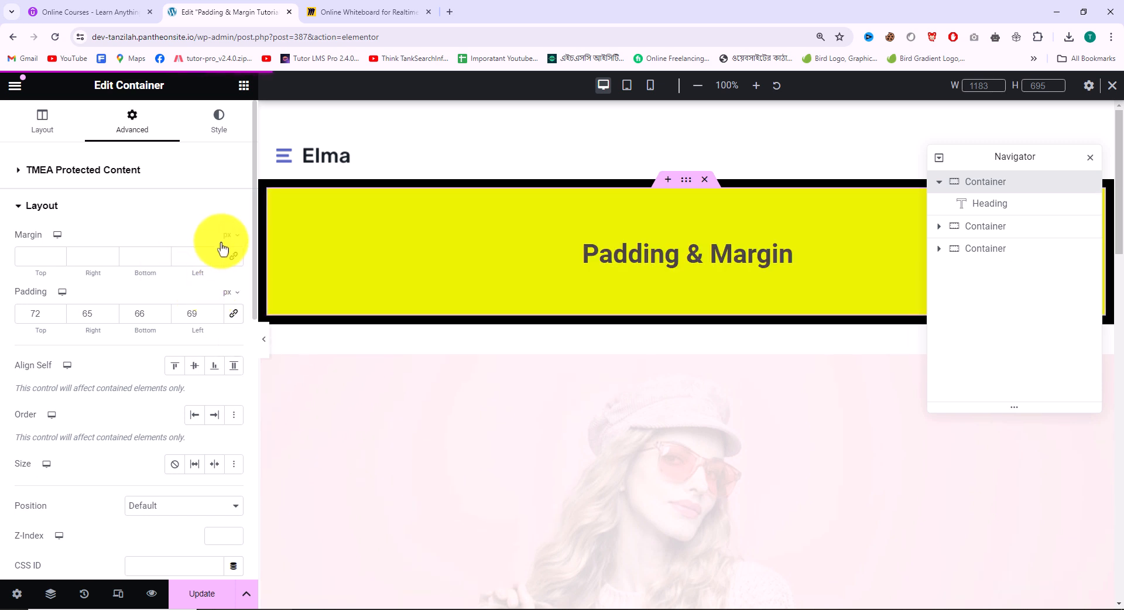
Step: Raise only the container's top margin to 6 px, with the other sides at 0
{"action": "left_click", "coordinate": [58, 256]}
{"action": "left_click", "coordinate": [58, 255]}
{"action": "left_click", "coordinate": [58, 256]}
{"action": "left_click", "coordinate": [58, 256]}
{"action": "left_click", "coordinate": [59, 256]}
{"action": "left_click", "coordinate": [58, 255]}
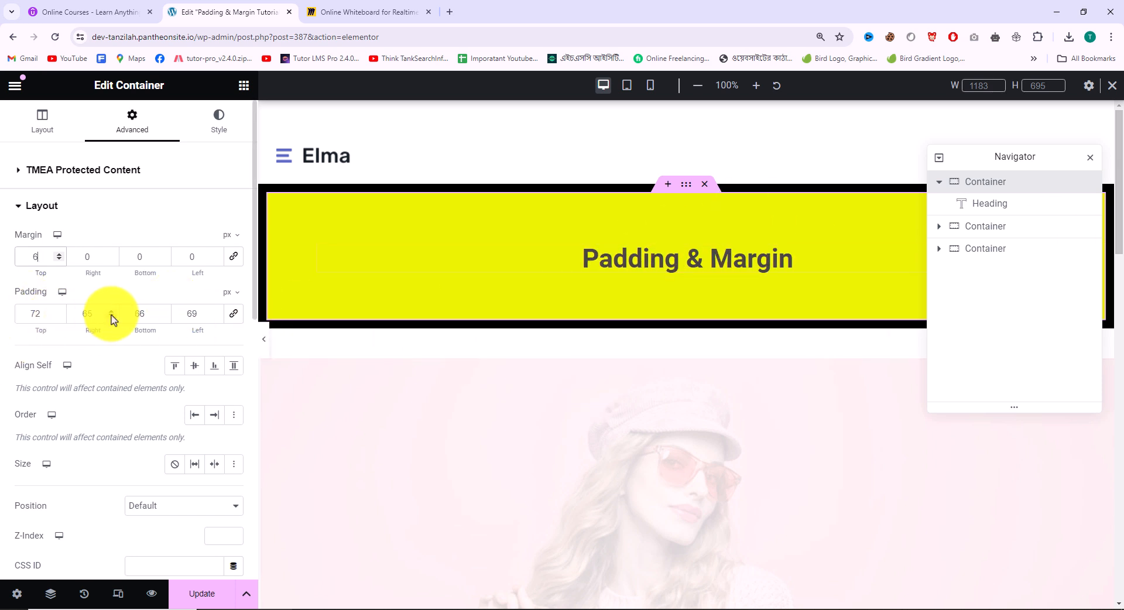
Step: Link the container's four padding values and set them all to 0 px
{"action": "left_click", "coordinate": [233, 314]}
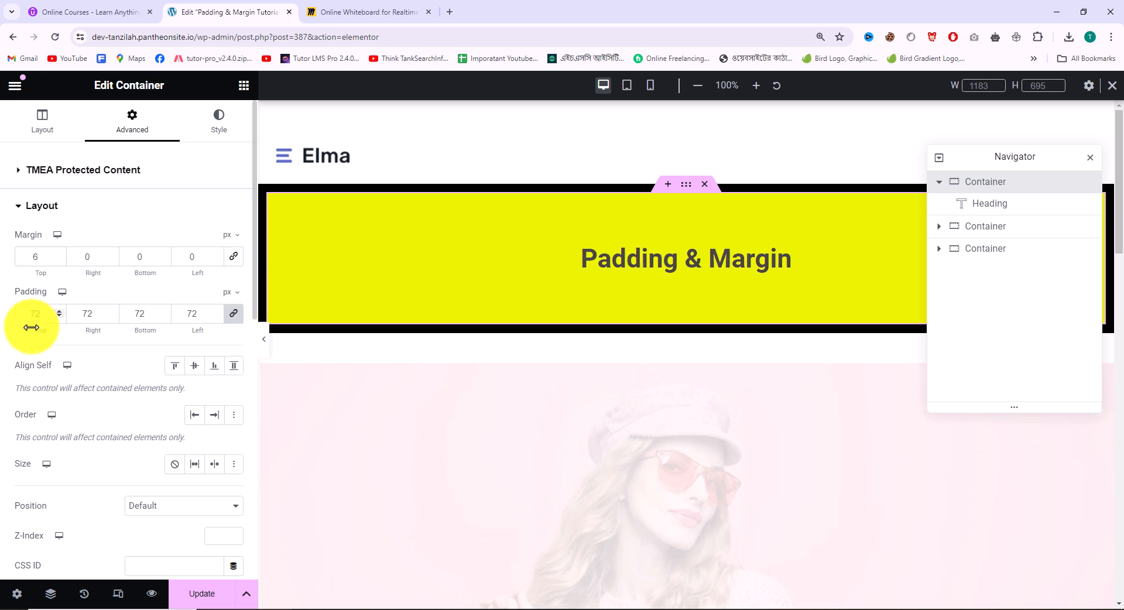
{"action": "double_click", "coordinate": [17, 319]}
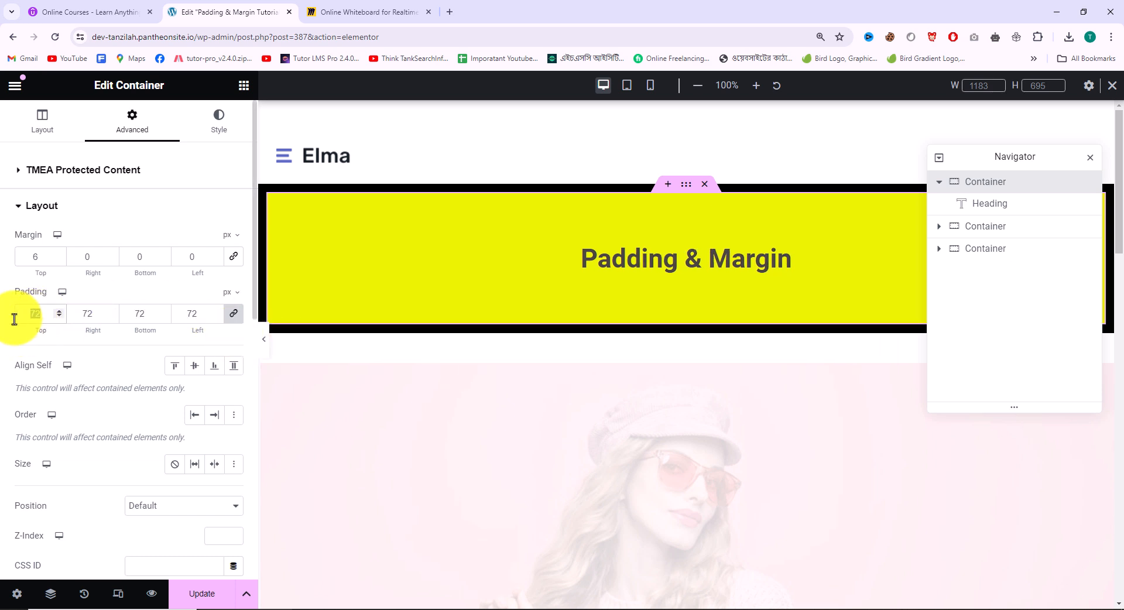
{"action": "type", "text": "0"}
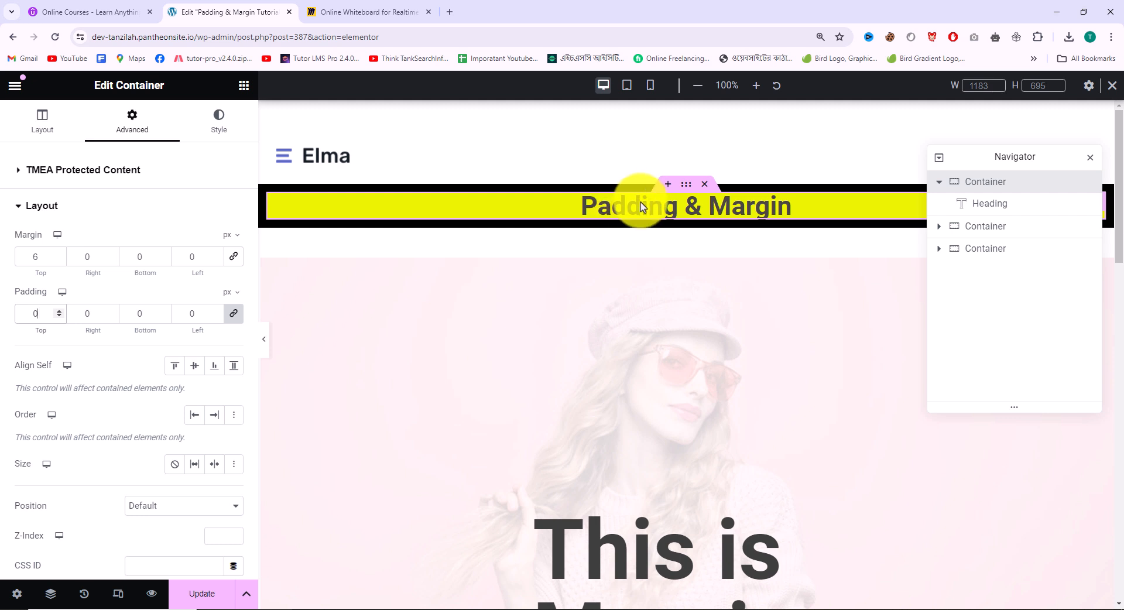
Step: Raise the container's linked padding values to 53 px on every side
{"action": "left_click", "coordinate": [57, 311]}
{"action": "scroll", "coordinate": [57, 313], "scroll_direction": "up", "scroll_amount": 15}
{"action": "scroll", "coordinate": [59, 315], "scroll_direction": "up", "scroll_amount": 19}
{"action": "scroll", "coordinate": [59, 315], "scroll_direction": "up", "scroll_amount": 17}
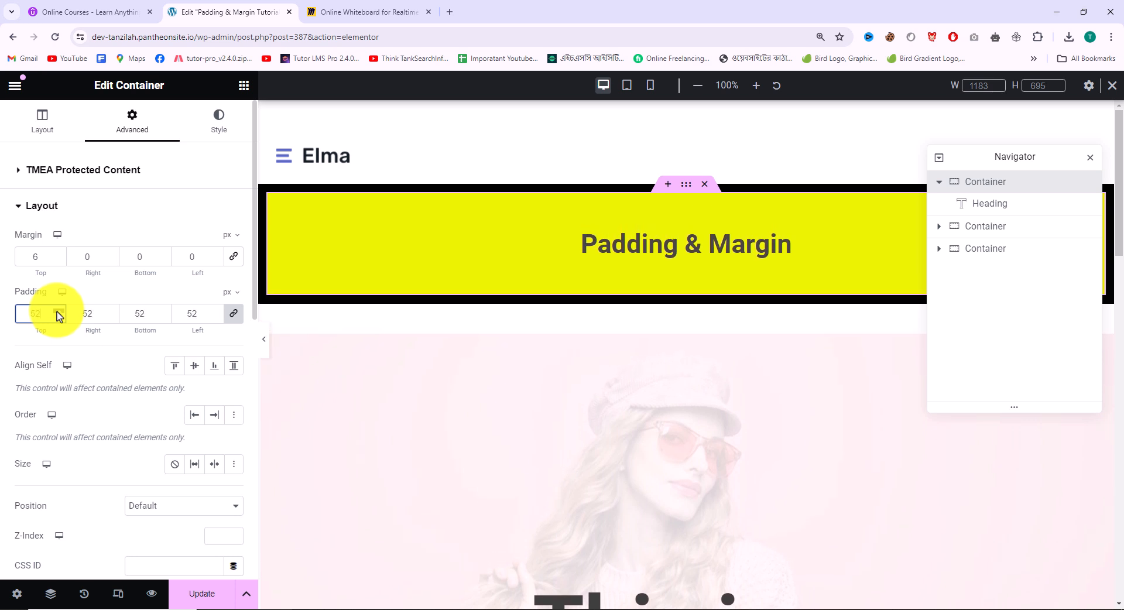
{"action": "scroll", "coordinate": [58, 315], "scroll_direction": "up", "scroll_amount": 1}
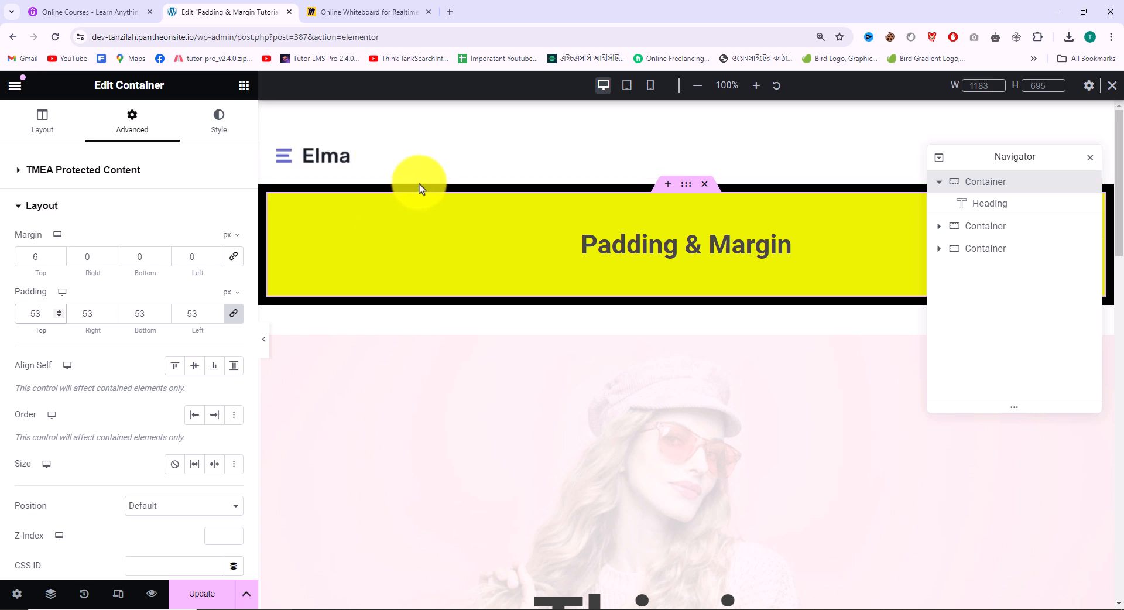
Step: Link the margins and raise them to 27 px, unlink them to raise the top margin to 48 px, and reselect the container
{"action": "left_click", "coordinate": [233, 256]}
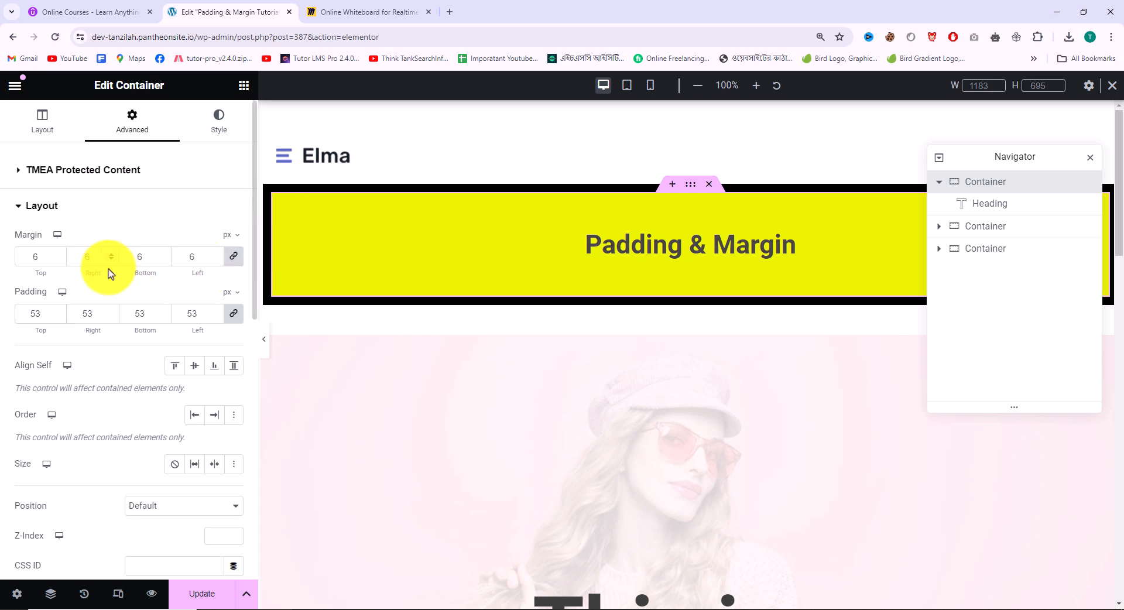
{"action": "left_click_drag", "start_coordinate": [61, 260], "coordinate": [61, 260]}
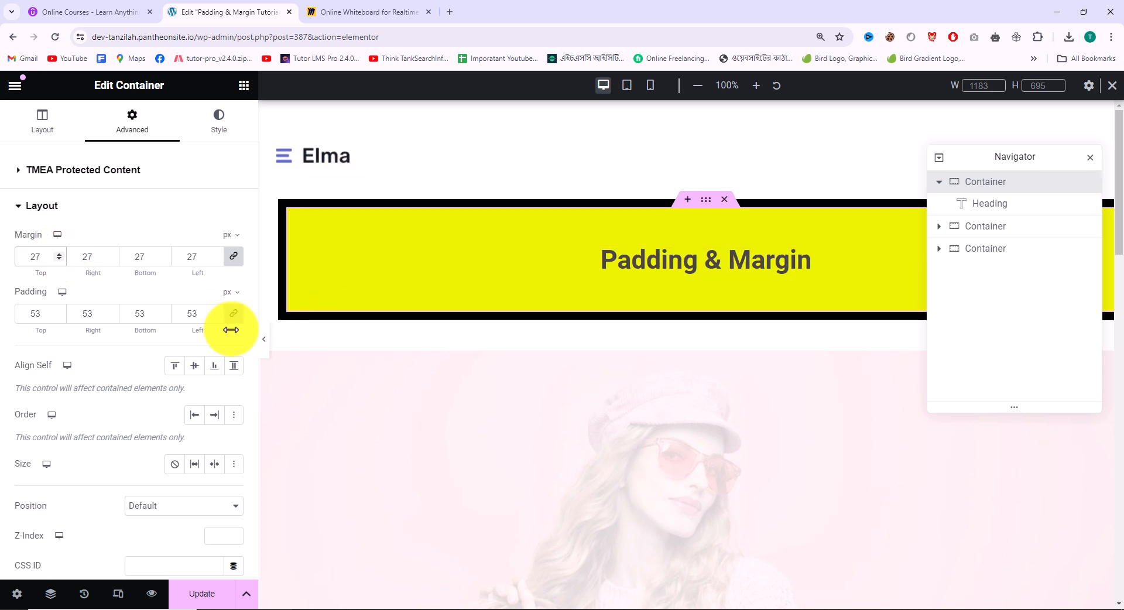
{"action": "left_click", "coordinate": [233, 256]}
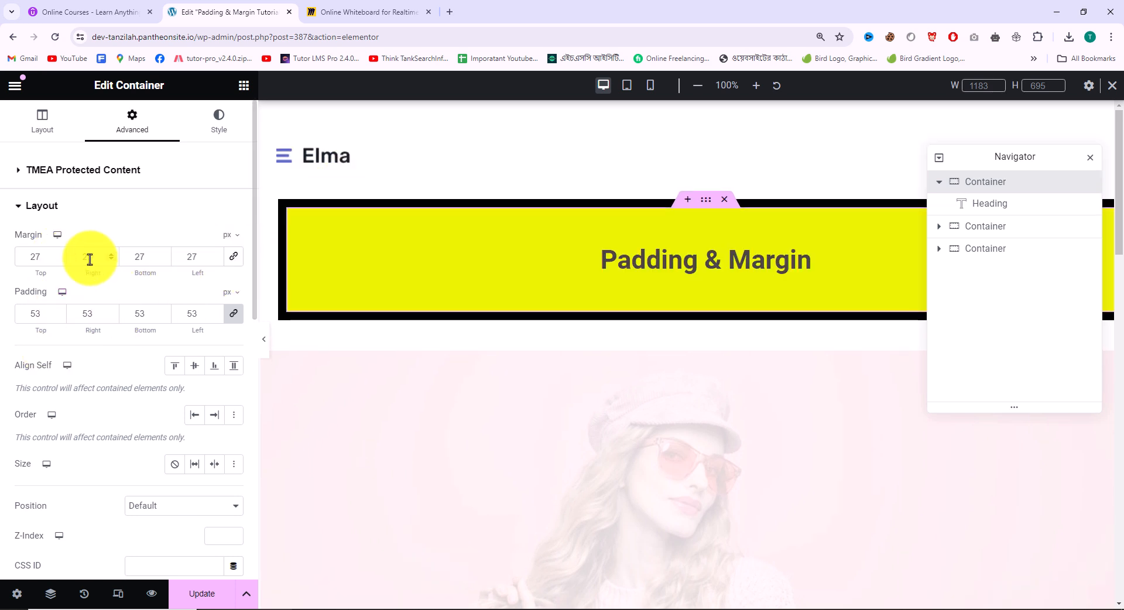
{"action": "left_click_drag", "start_coordinate": [57, 258], "coordinate": [57, 258]}
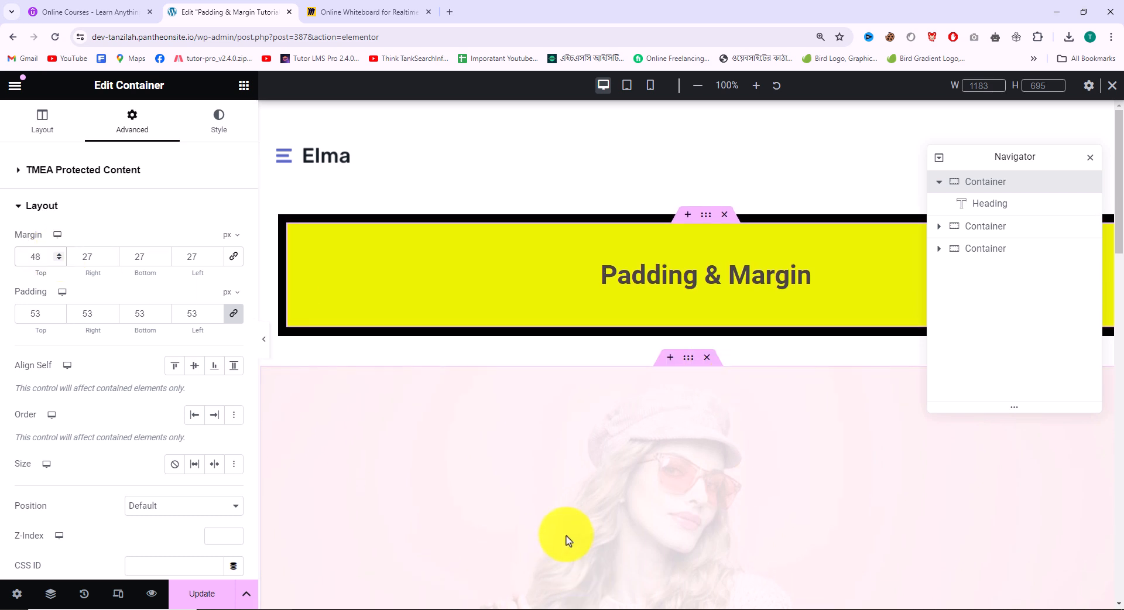
{"action": "scroll", "coordinate": [650, 433], "scroll_direction": "down", "scroll_amount": 2}
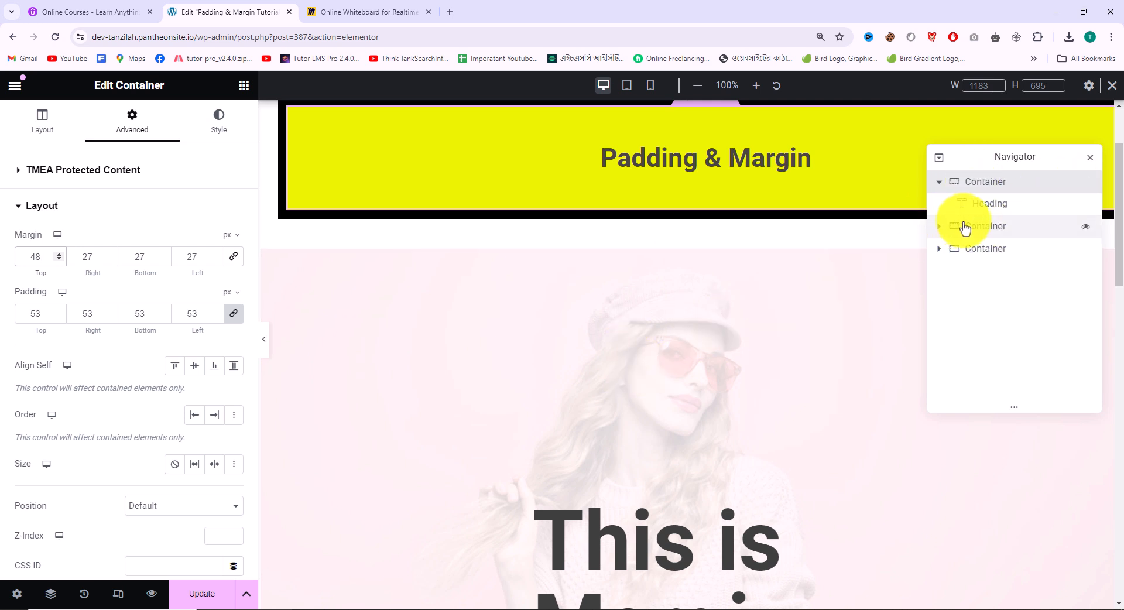
{"action": "left_click", "coordinate": [978, 181]}
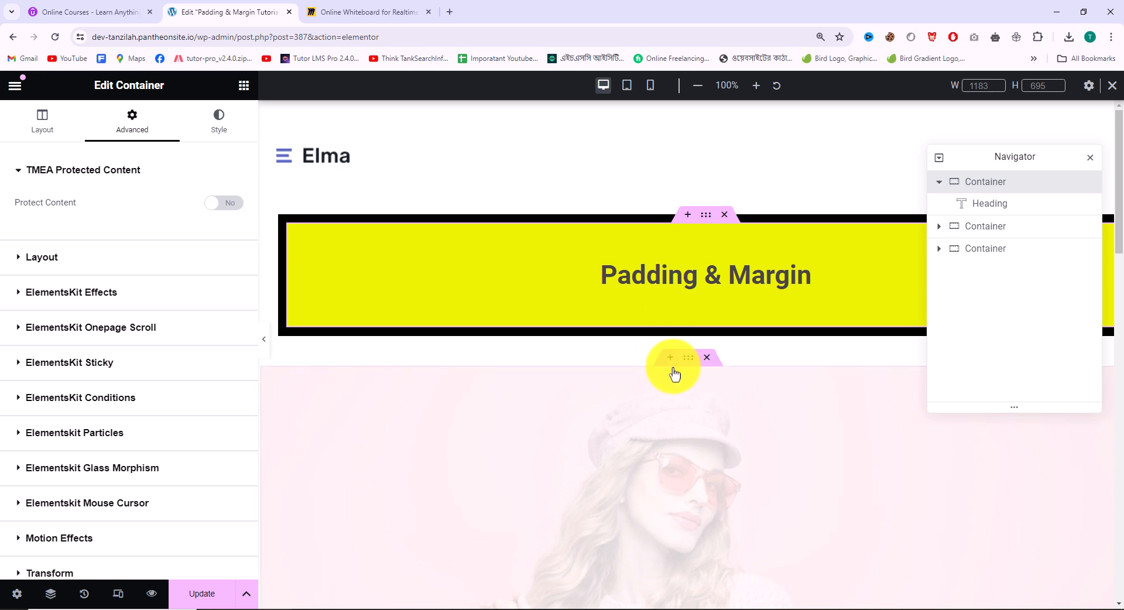
Step: Switch to the Miro whiteboard and sketch two stacked boxes with a gap between them below the word "Right"
{"action": "left_click", "coordinate": [386, 11]}
{"action": "left_click_drag", "start_coordinate": [155, 386], "coordinate": [146, 434]}
{"action": "left_click_drag", "start_coordinate": [147, 385], "coordinate": [239, 368]}
{"action": "left_click_drag", "start_coordinate": [150, 421], "coordinate": [218, 416]}
{"action": "left_click_drag", "start_coordinate": [236, 372], "coordinate": [217, 416]}
{"action": "left_click_drag", "start_coordinate": [189, 382], "coordinate": [194, 394]}
{"action": "left_click_drag", "start_coordinate": [148, 448], "coordinate": [297, 444]}
{"action": "left_click_drag", "start_coordinate": [161, 454], "coordinate": [162, 487]}
{"action": "mouse_move", "coordinate": [149, 487]}
{"action": "left_mouse_down"}
{"action": "mouse_move", "coordinate": [252, 484]}
{"action": "mouse_move", "coordinate": [248, 470]}
{"action": "mouse_move", "coordinate": [206, 468]}
{"action": "left_mouse_up"}
Step: Annotate the gap between the two sketched boxes, draw a horizontal line through it, and handwrite "Margin" beside the upper box
{"action": "left_click_drag", "start_coordinate": [184, 423], "coordinate": [268, 426]}
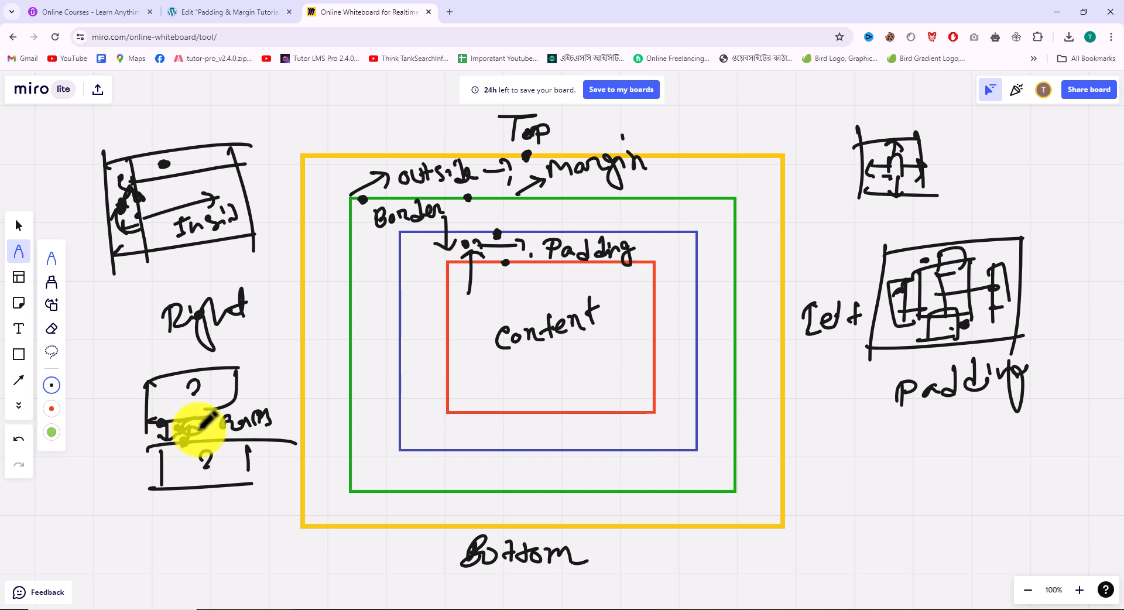
{"action": "left_click_drag", "start_coordinate": [126, 437], "coordinate": [218, 437]}
{"action": "left_click_drag", "start_coordinate": [243, 390], "coordinate": [302, 385]}
{"action": "left_click", "coordinate": [282, 373]}
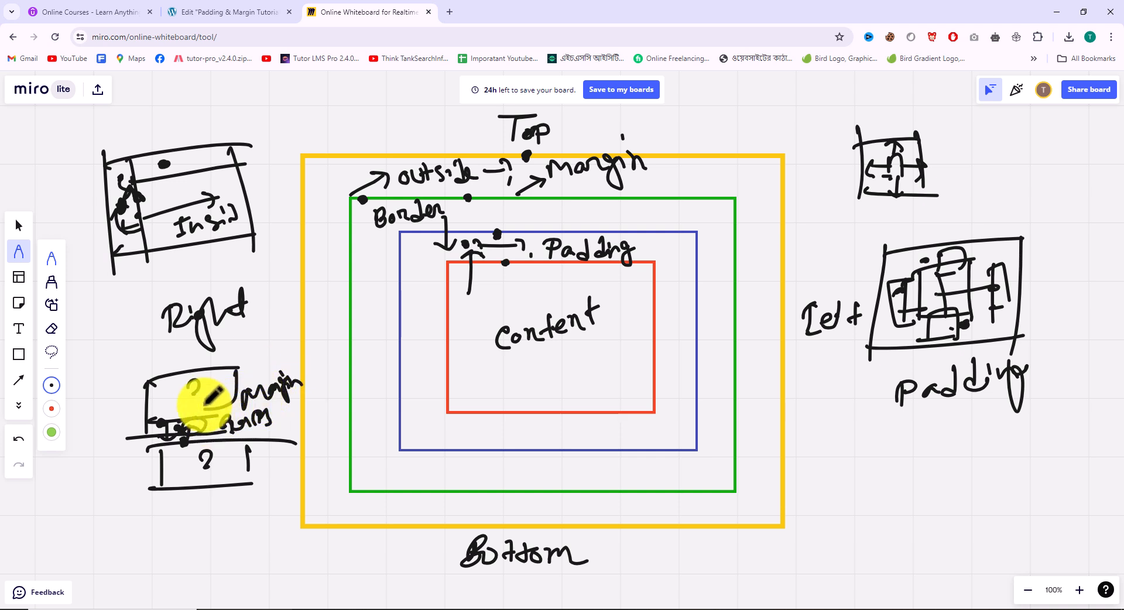
Step: Switch back to the Elementor editor and raise the heading container's top margin to 51 px and its bottom margin to at least 91 px
{"action": "left_click", "coordinate": [211, 10]}
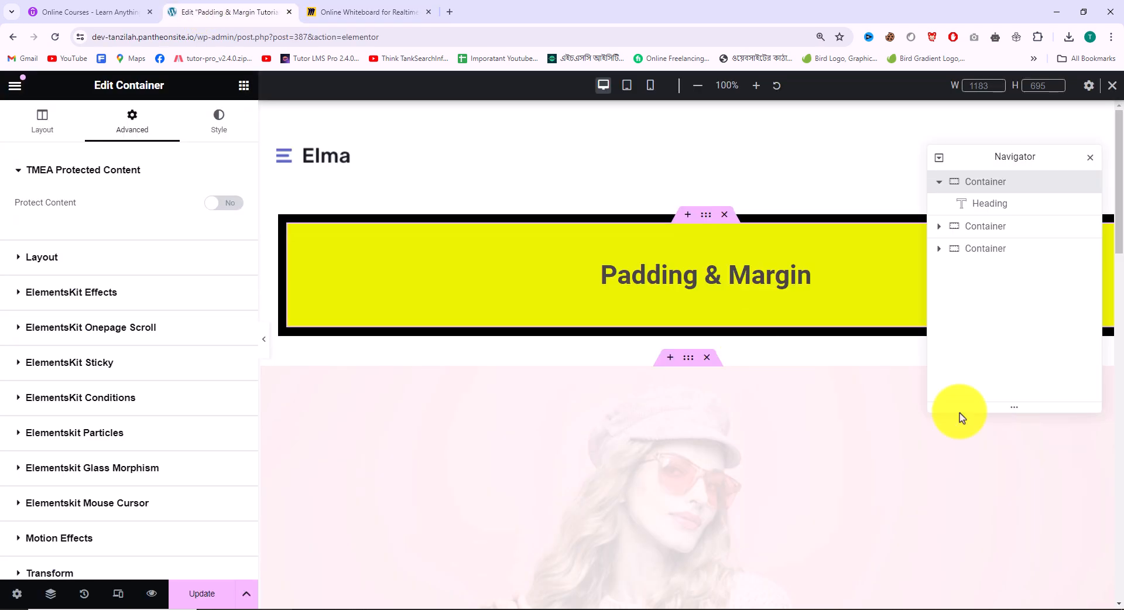
{"action": "left_click", "coordinate": [116, 257]}
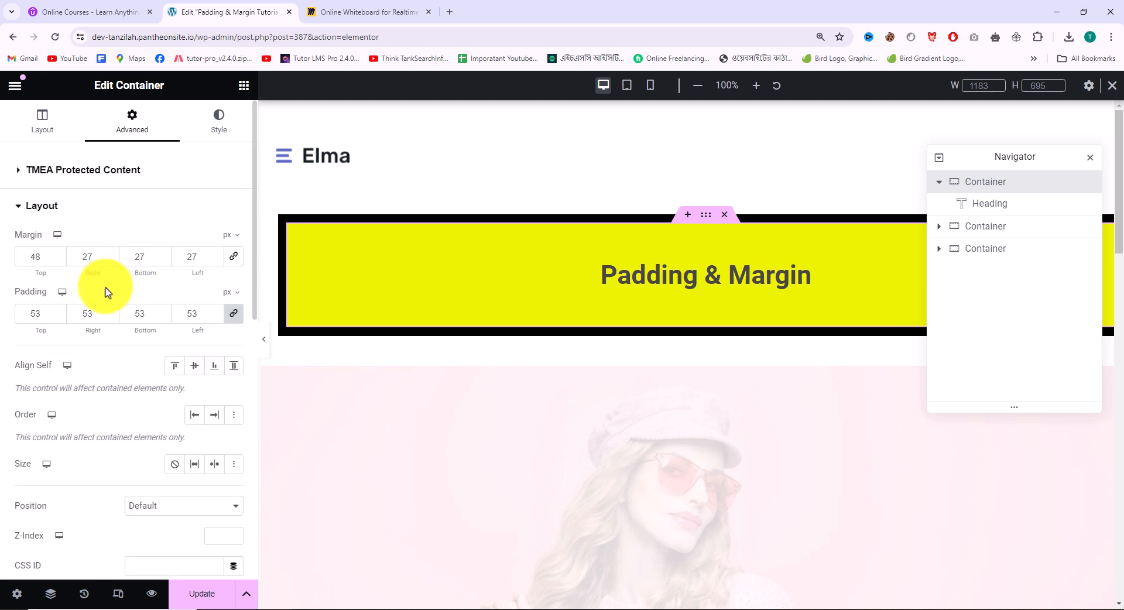
{"action": "triple_click", "coordinate": [60, 253]}
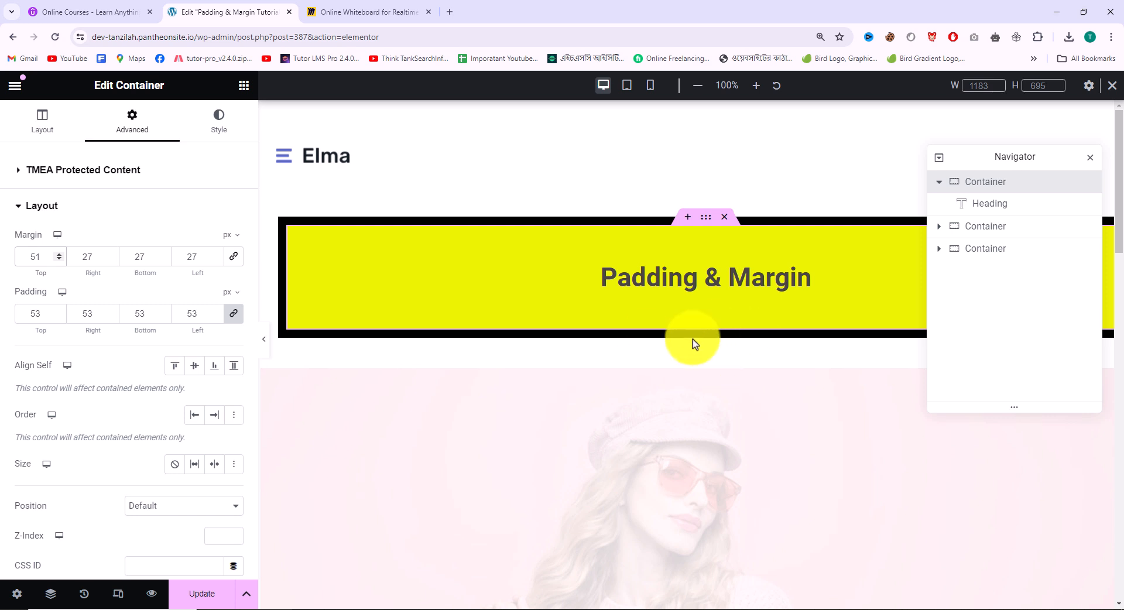
{"action": "left_click", "coordinate": [163, 255]}
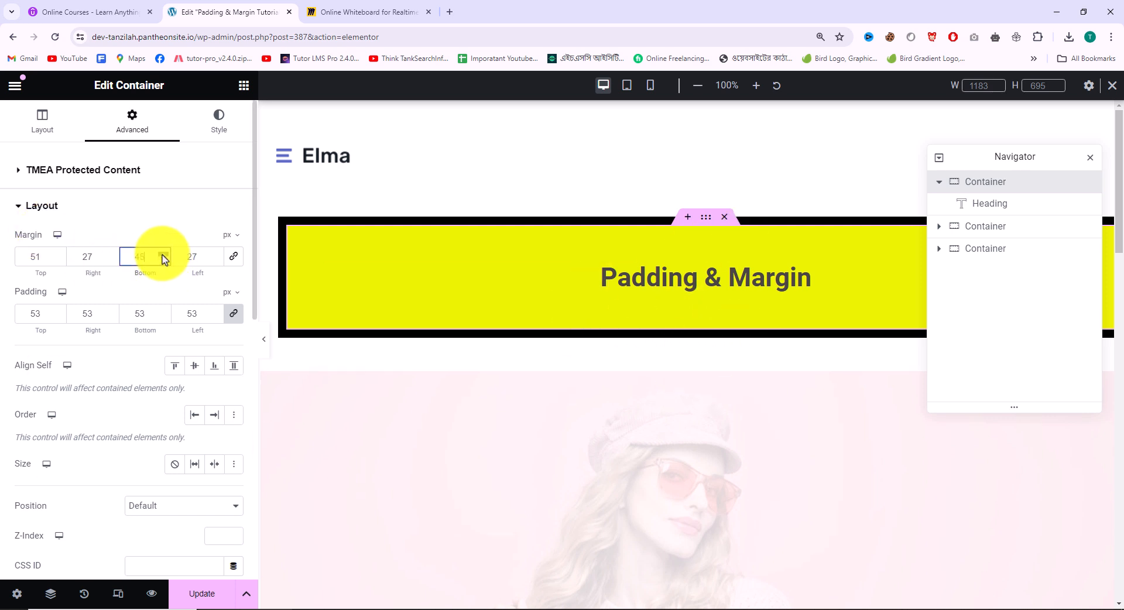
{"action": "left_click", "coordinate": [162, 255]}
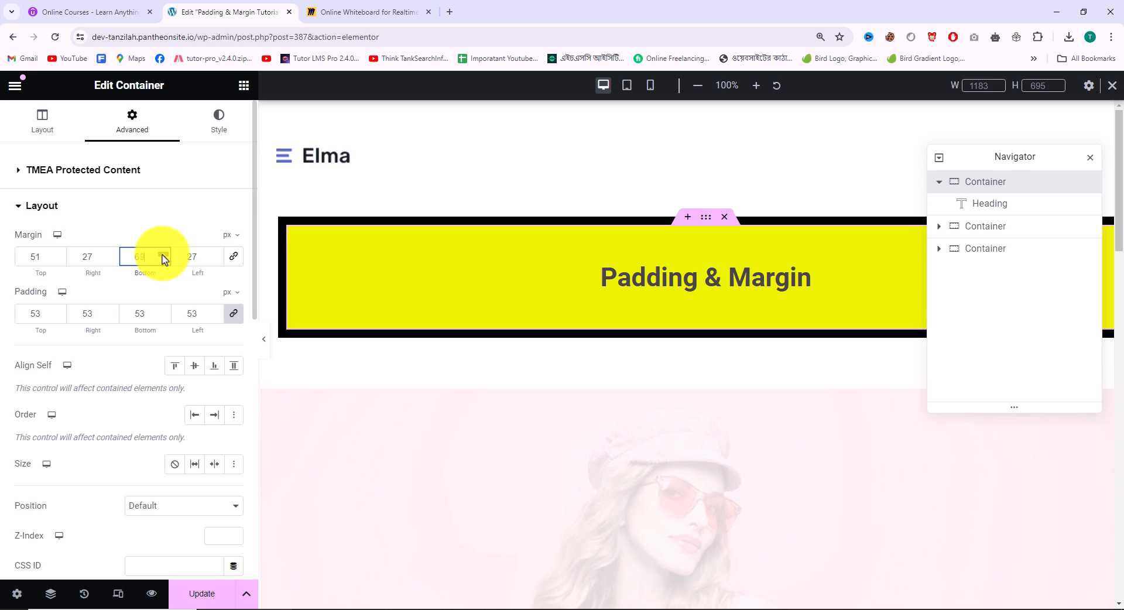
{"action": "left_click", "coordinate": [162, 255]}
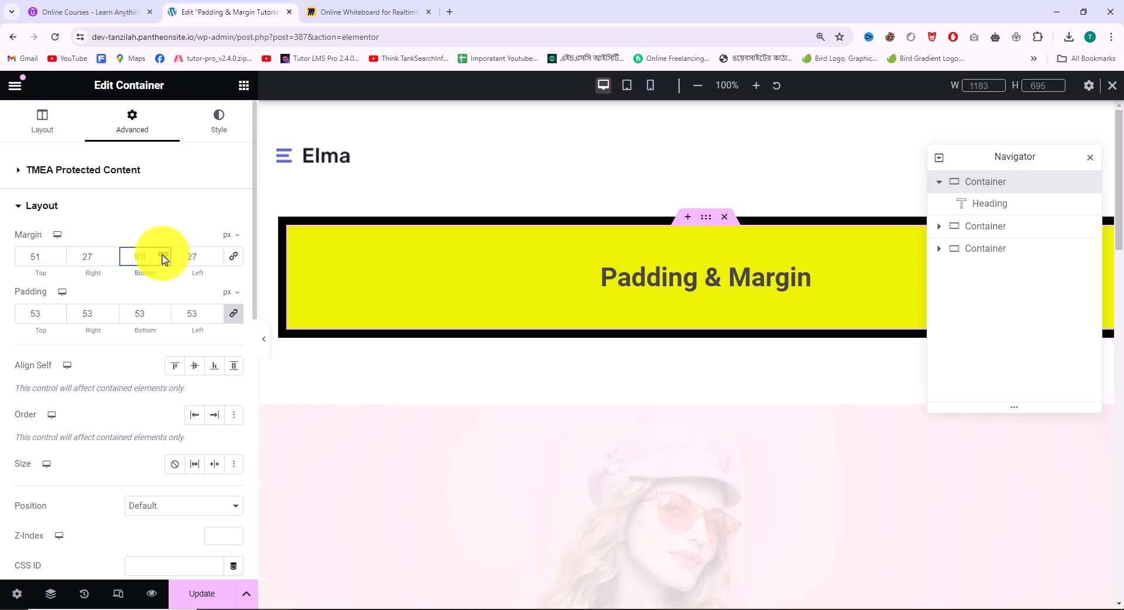
Step: Select the pink image container below the heading and raise its top margin to 106 px
{"action": "left_click", "coordinate": [689, 400]}
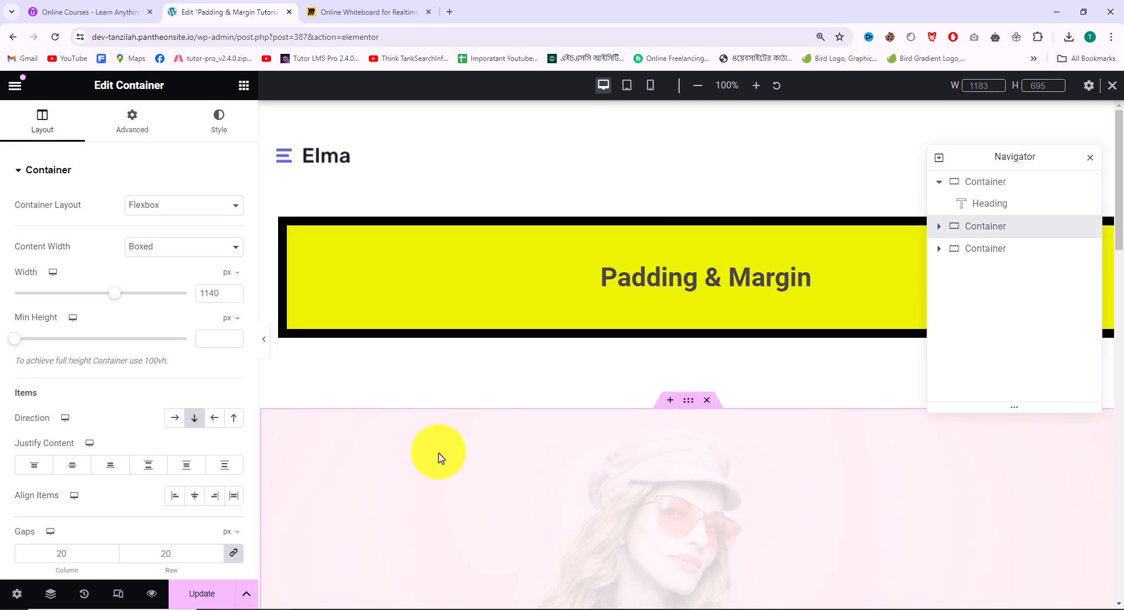
{"action": "left_click", "coordinate": [138, 123]}
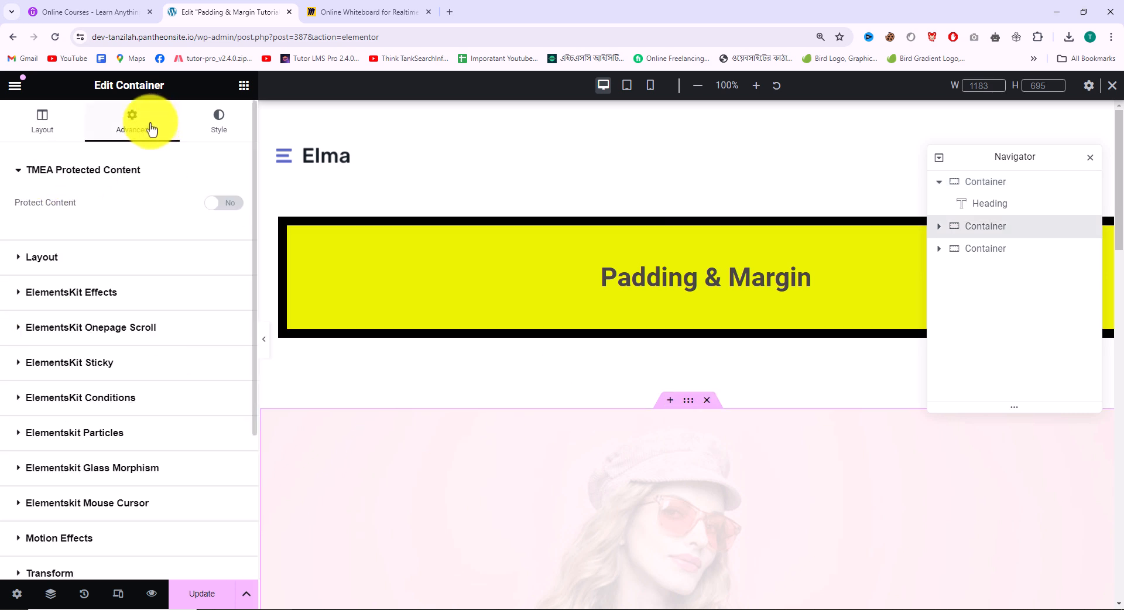
{"action": "left_click", "coordinate": [22, 258]}
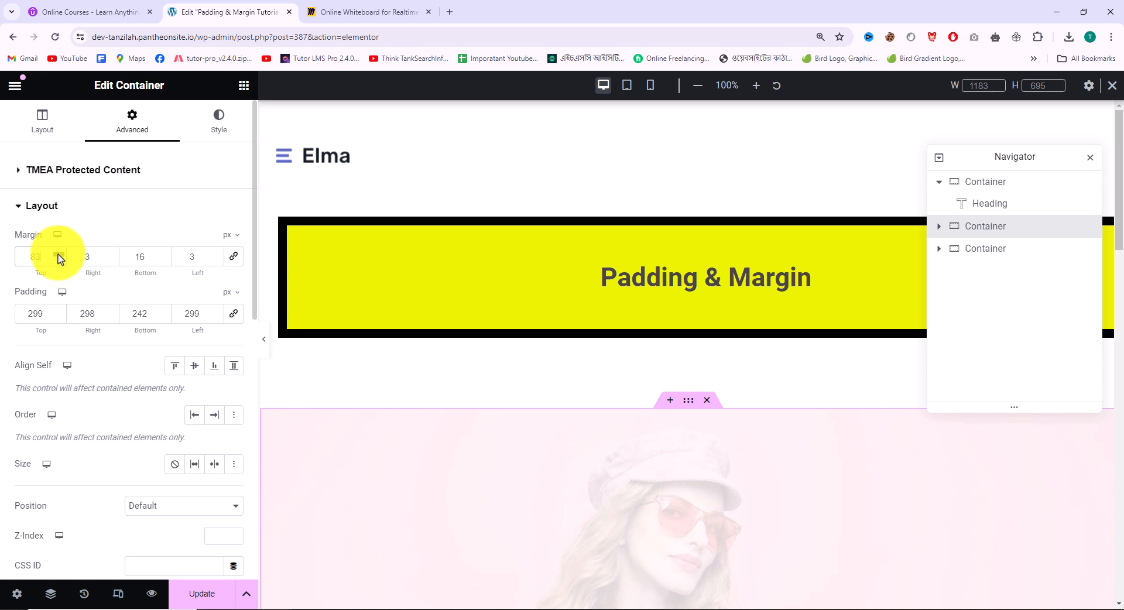
{"action": "left_click_drag", "start_coordinate": [59, 255], "coordinate": [59, 256]}
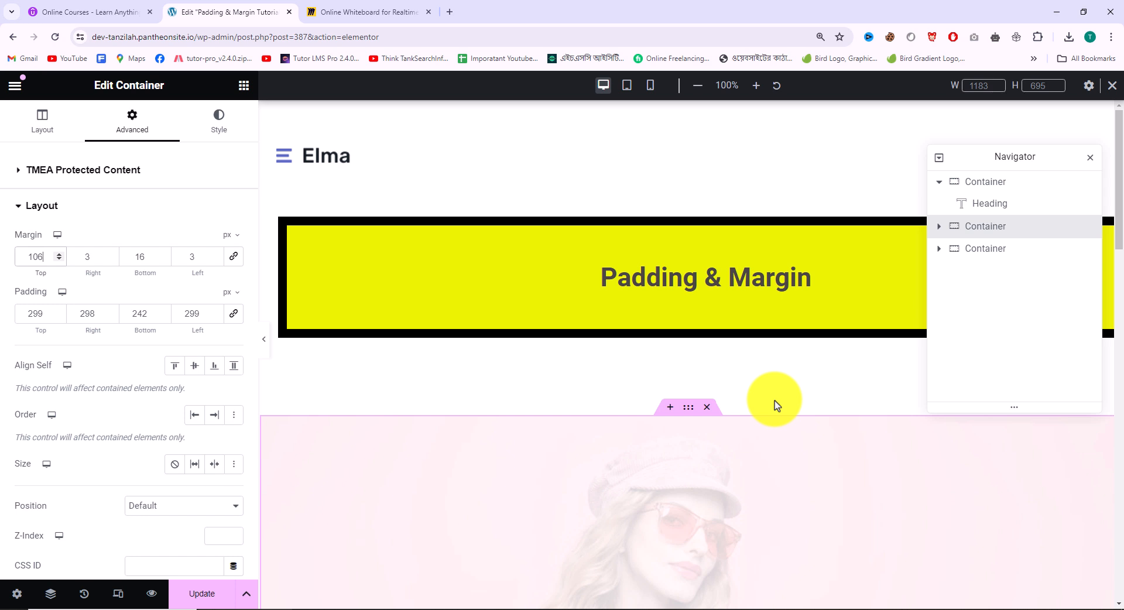
Step: Close the Navigator and select the container that holds the four profile cards
{"action": "scroll", "coordinate": [522, 371], "scroll_direction": "down", "scroll_amount": 5}
{"action": "scroll", "coordinate": [682, 337], "scroll_direction": "down", "scroll_amount": 5}
{"action": "scroll", "coordinate": [674, 345], "scroll_direction": "up", "scroll_amount": 7}
{"action": "scroll", "coordinate": [679, 349], "scroll_direction": "down", "scroll_amount": 4}
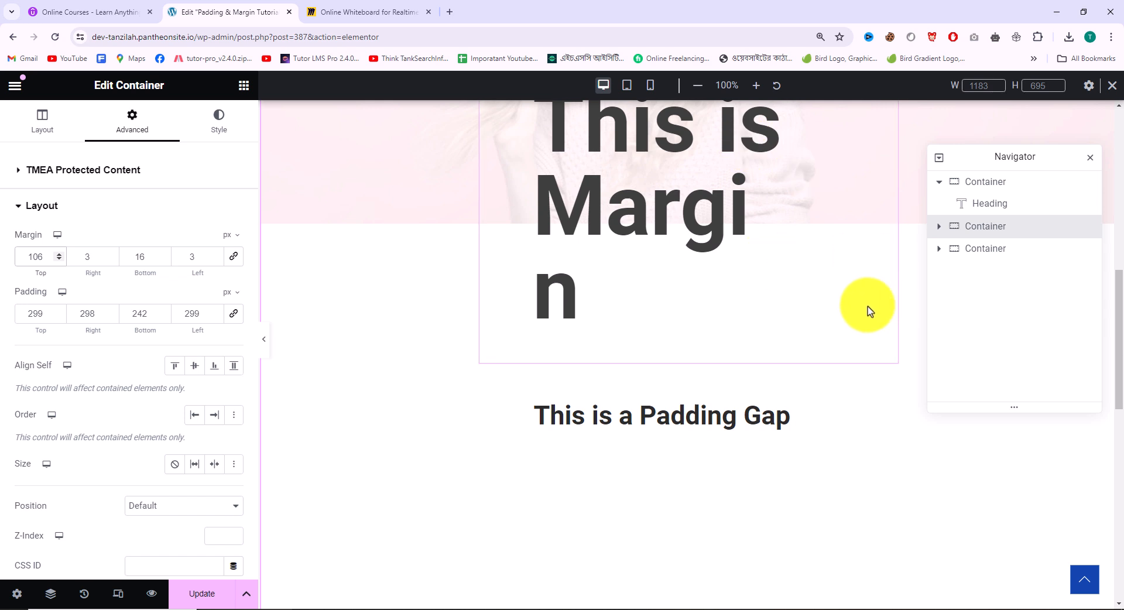
{"action": "scroll", "coordinate": [831, 299], "scroll_direction": "down", "scroll_amount": 5}
{"action": "scroll", "coordinate": [732, 328], "scroll_direction": "down", "scroll_amount": 1}
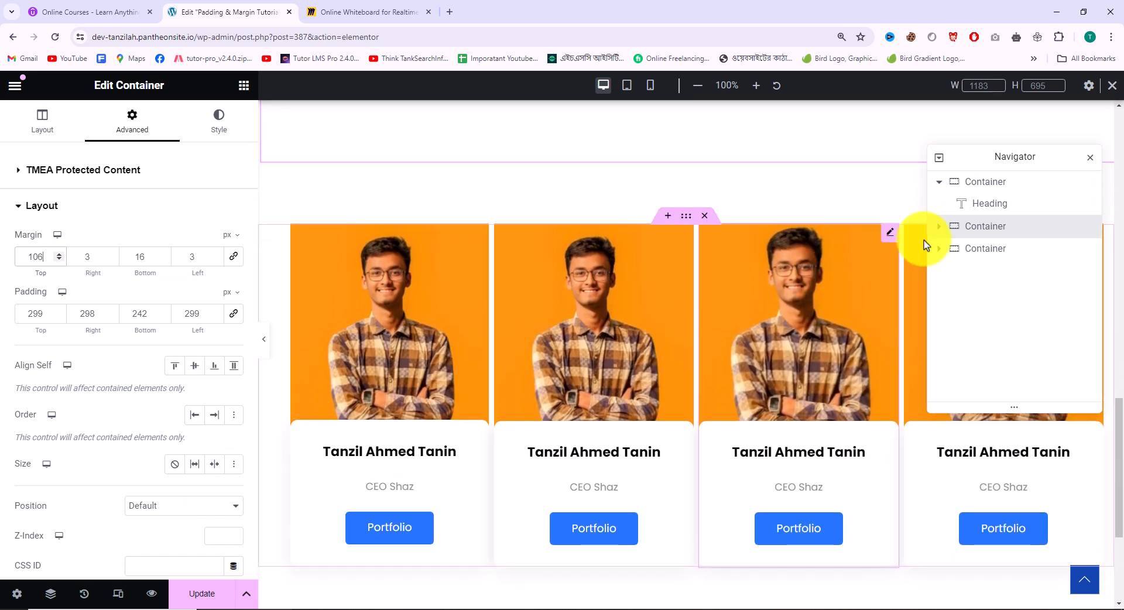
{"action": "left_click", "coordinate": [1090, 159]}
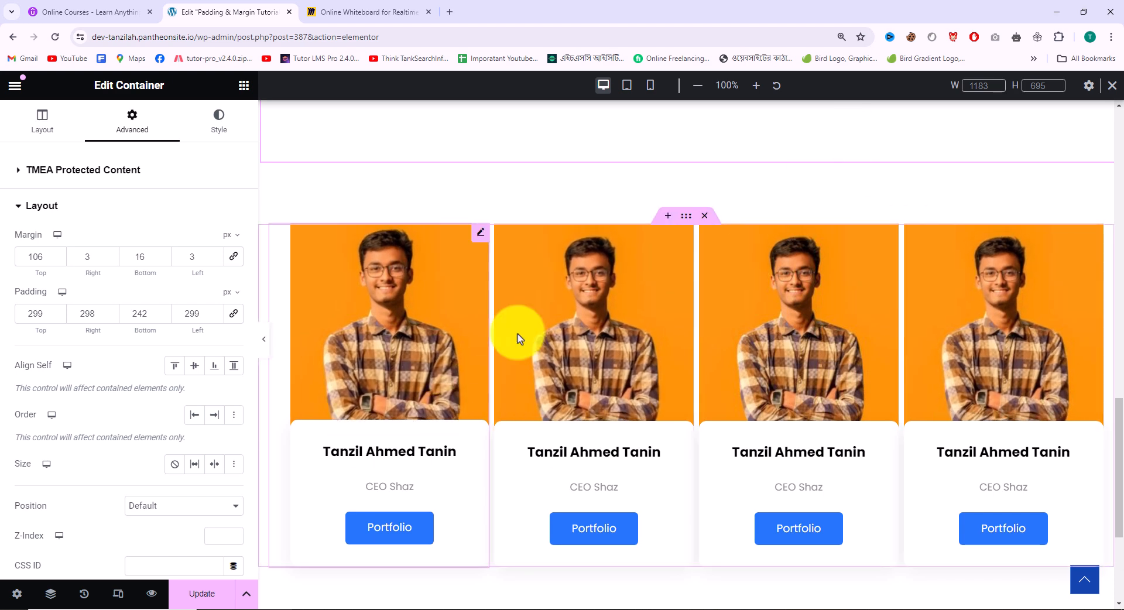
{"action": "left_click", "coordinate": [681, 222]}
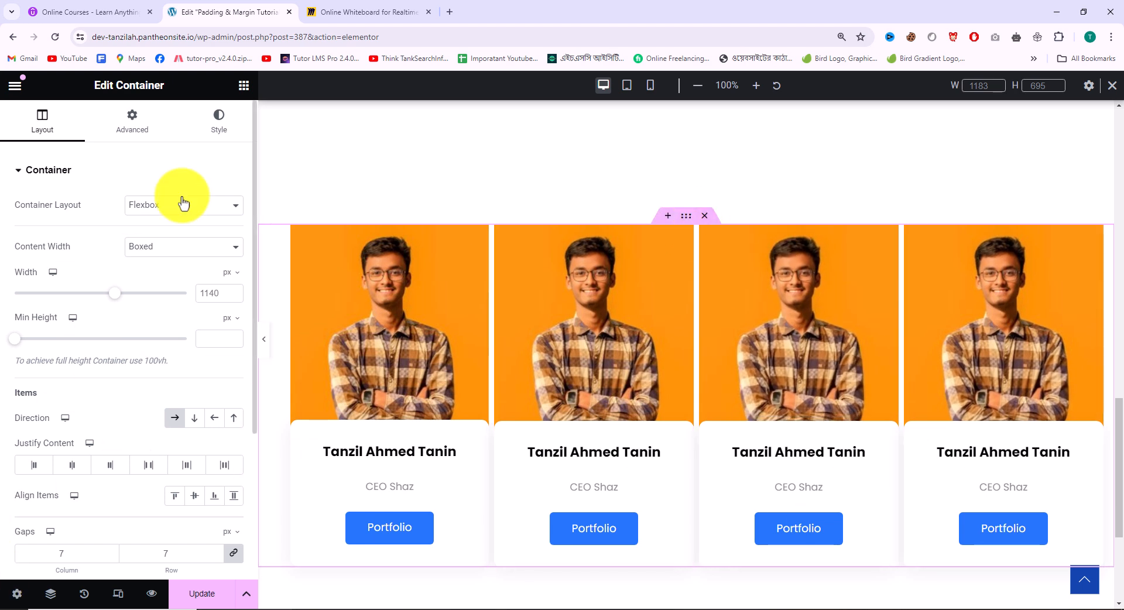
Step: Raise the profile card container's linked column and row gaps to 19 px and lower them to 2 px
{"action": "left_click", "coordinate": [136, 140]}
{"action": "left_click", "coordinate": [53, 130]}
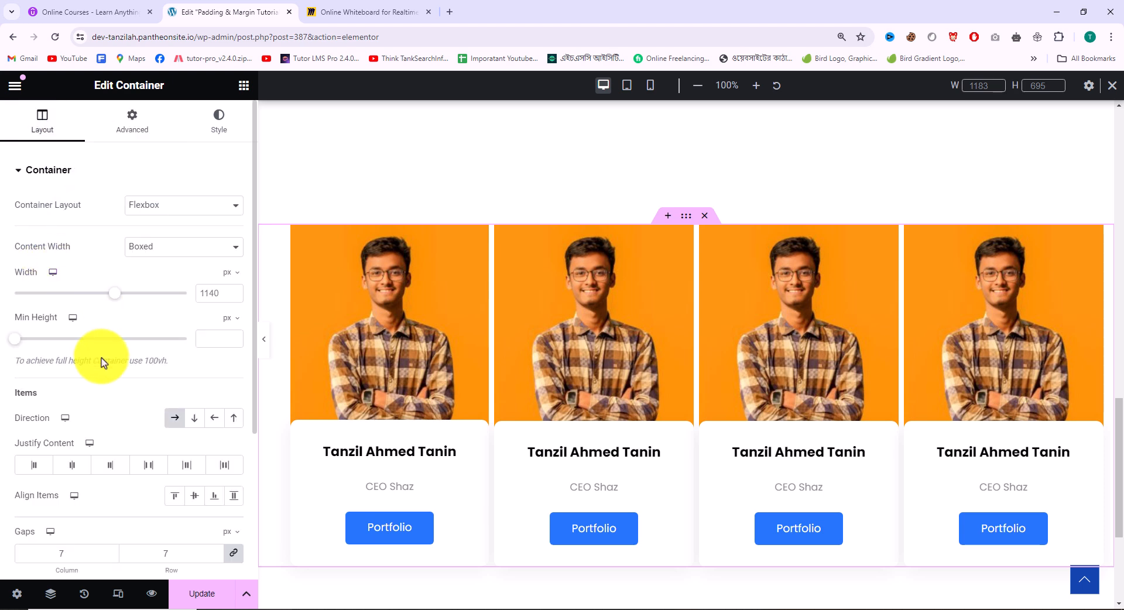
{"action": "scroll", "coordinate": [43, 453], "scroll_direction": "down", "scroll_amount": 3}
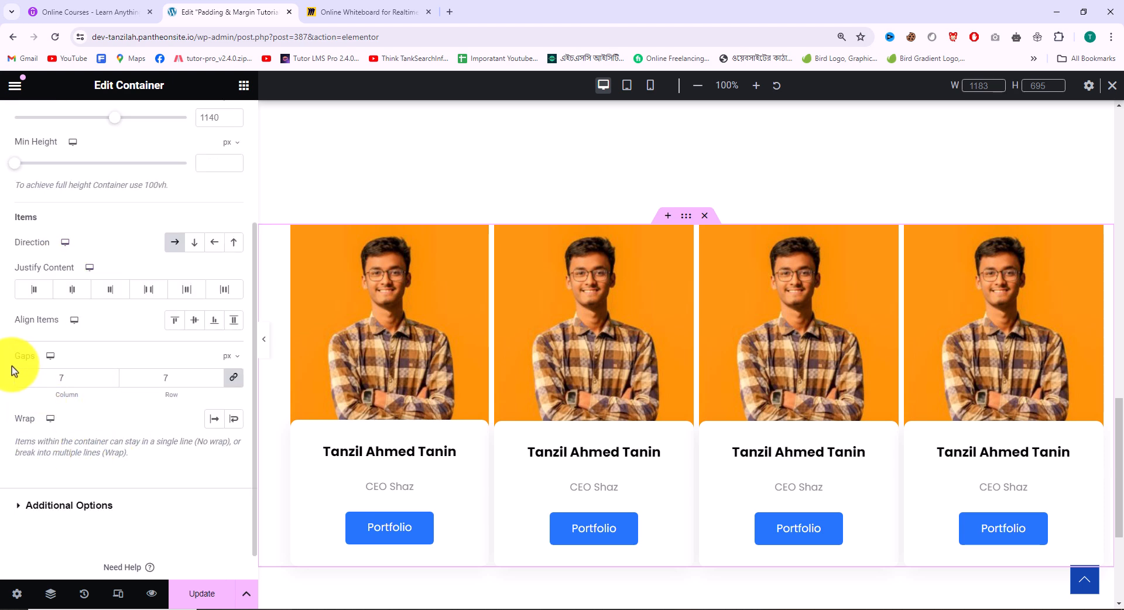
{"action": "left_click_drag", "start_coordinate": [17, 362], "coordinate": [30, 356]}
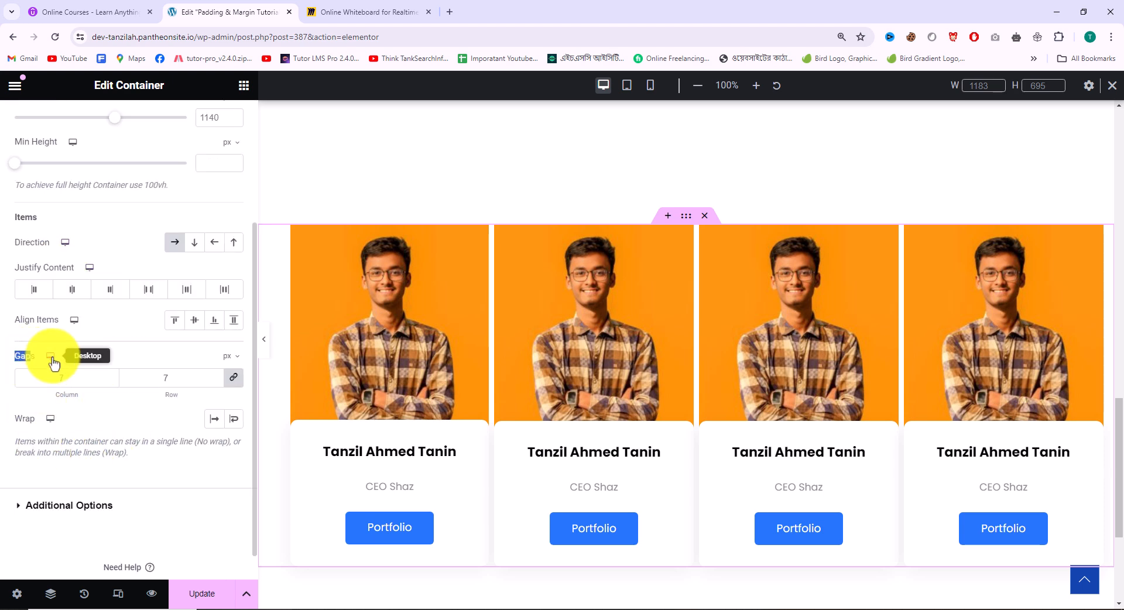
{"action": "left_click", "coordinate": [237, 378]}
{"action": "left_click", "coordinate": [109, 376]}
{"action": "left_click", "coordinate": [111, 376]}
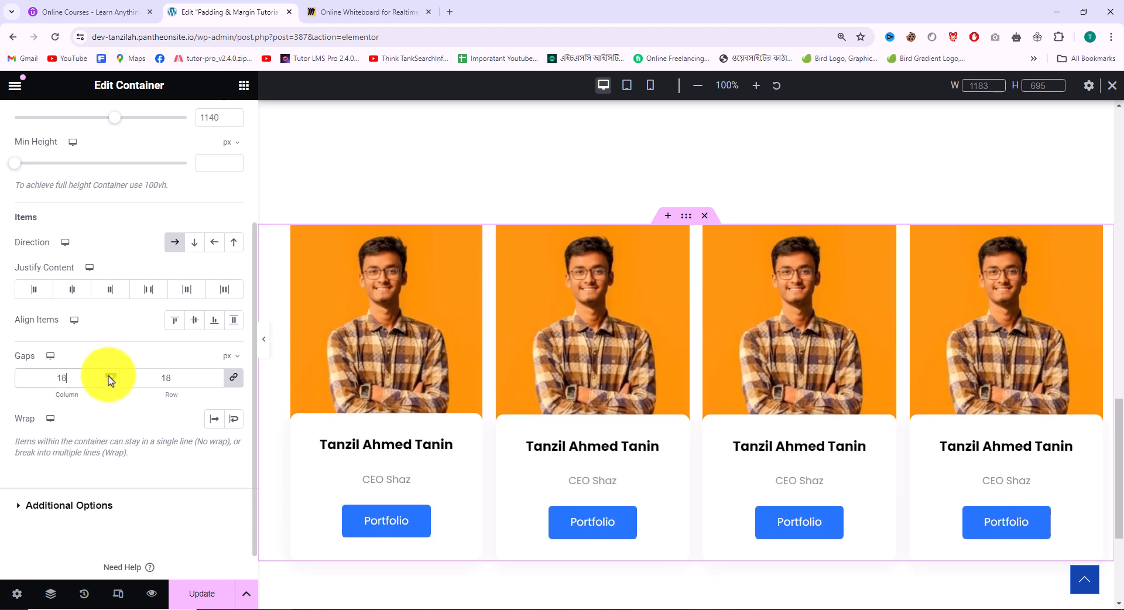
{"action": "left_click", "coordinate": [112, 383]}
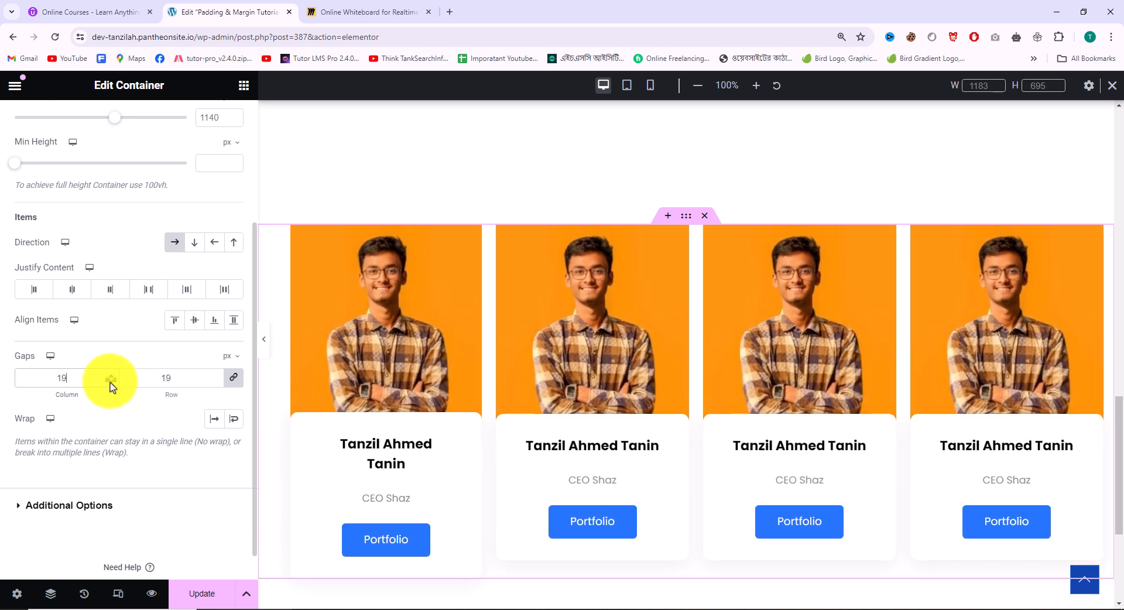
{"action": "left_click", "coordinate": [112, 383]}
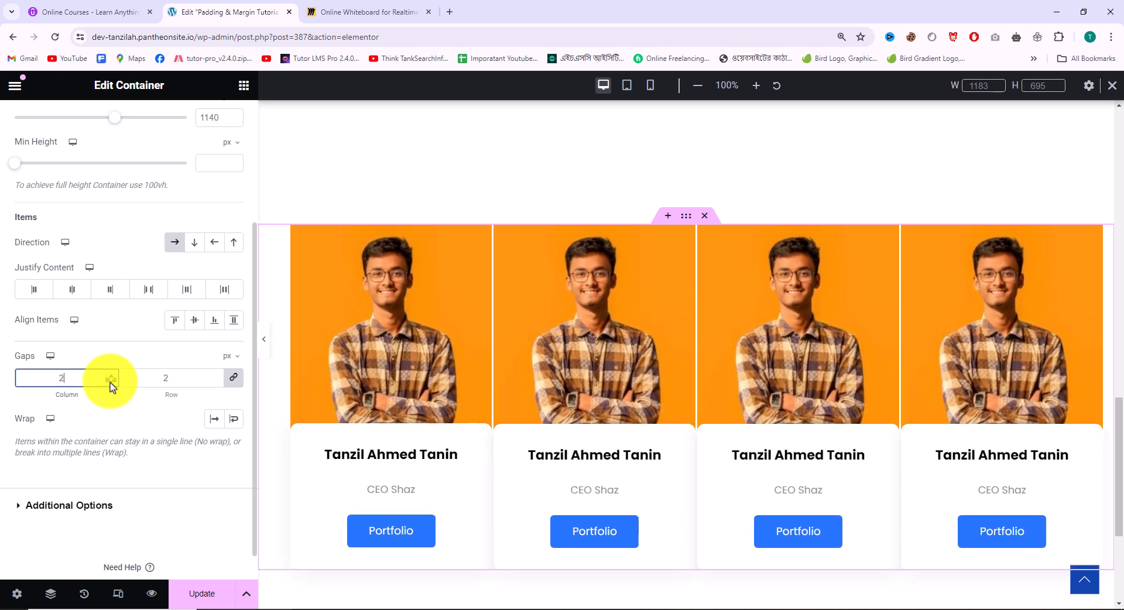